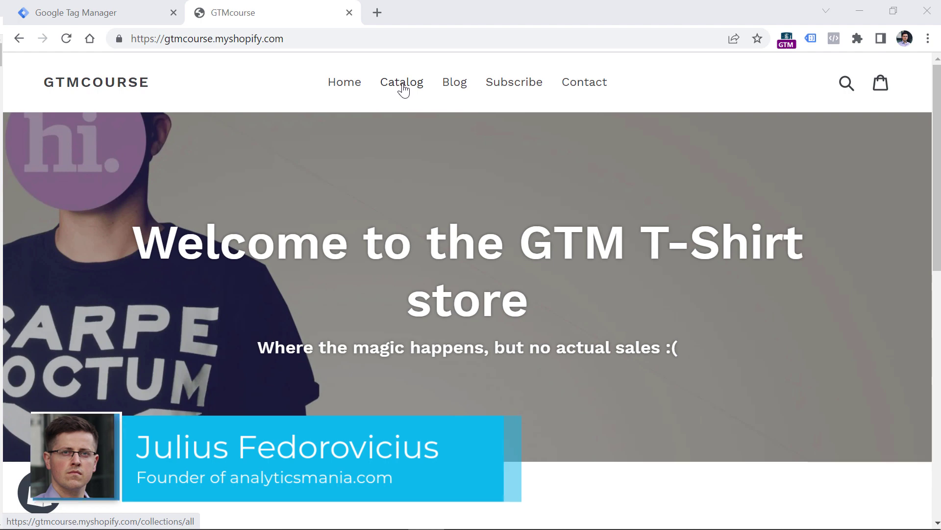
{"action": "left_click", "coordinate": [98, 12]}
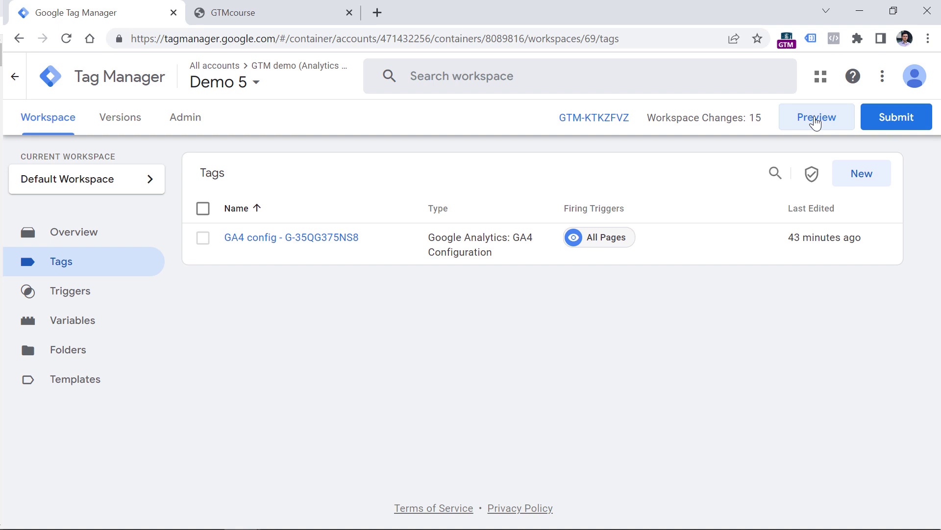
{"action": "left_click", "coordinate": [816, 118]}
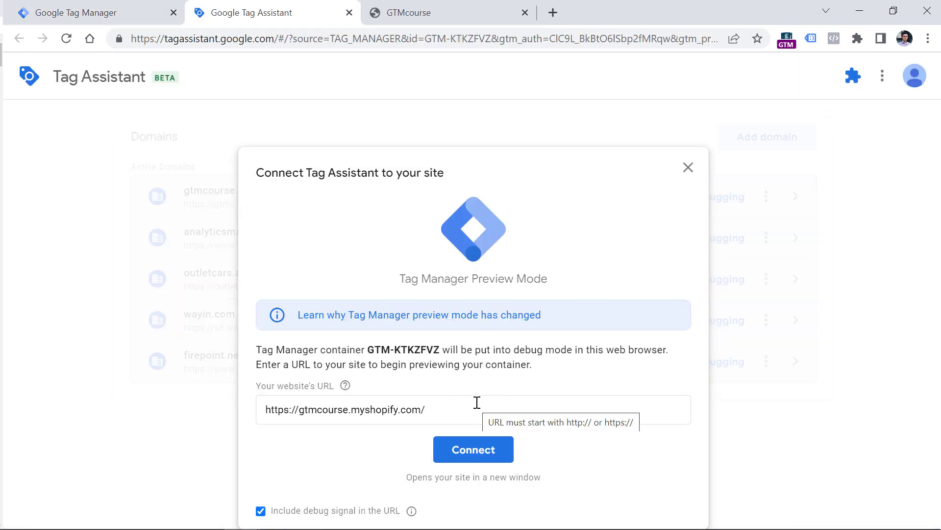
{"action": "left_click", "coordinate": [474, 461]}
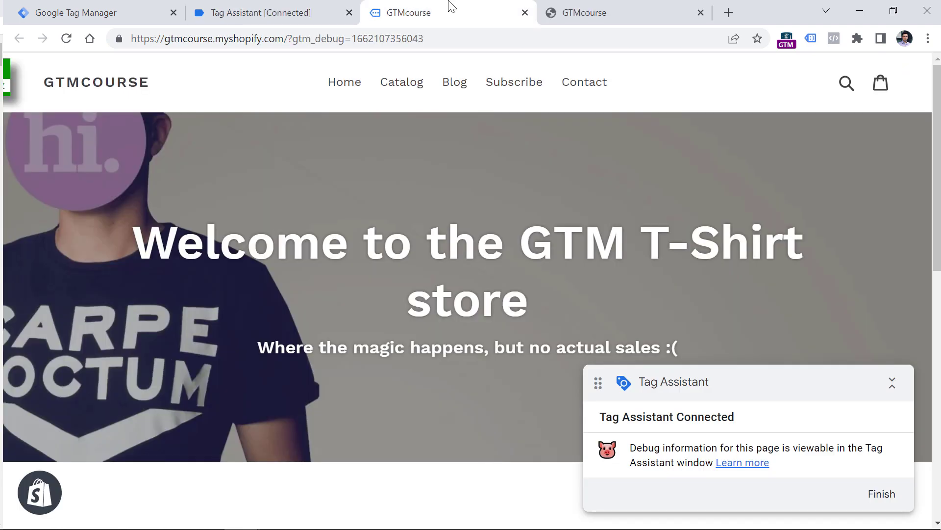
- Follow the store's Home and Catalog links, and check the resulting Link Click events in Tag Assistant
{"action": "left_click", "coordinate": [347, 87]}
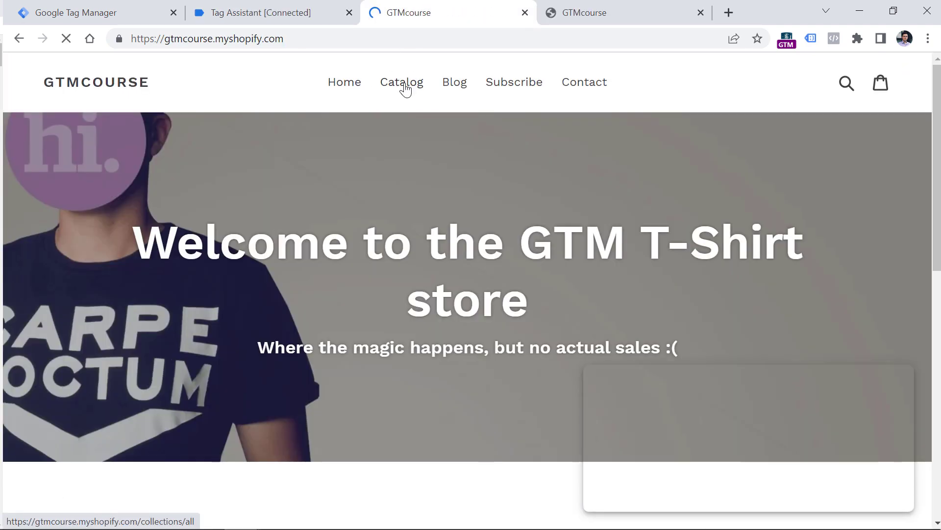
{"action": "left_click", "coordinate": [403, 83]}
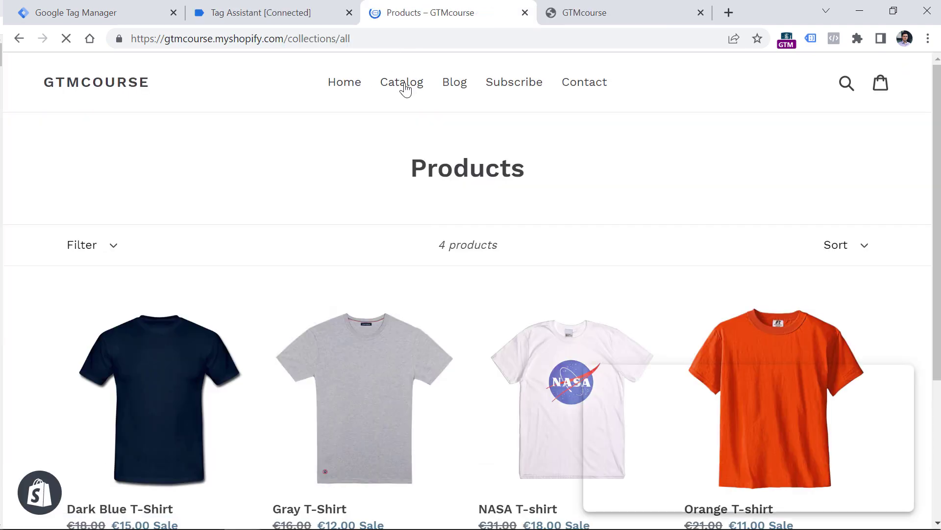
{"action": "left_click", "coordinate": [269, 10]}
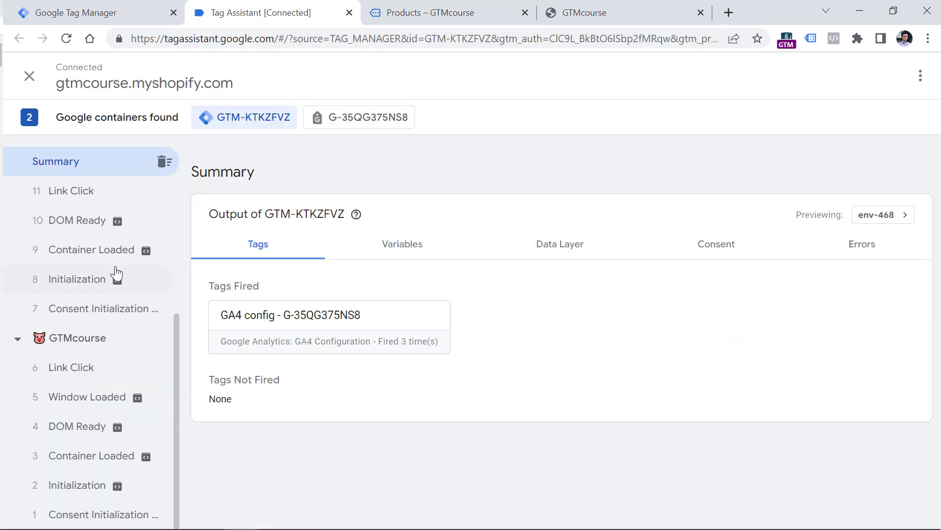
{"action": "left_click", "coordinate": [79, 368]}
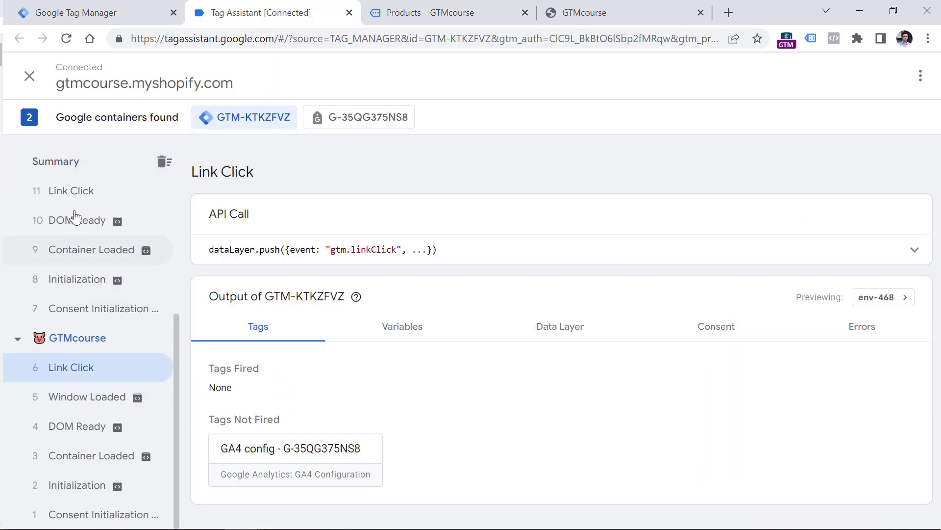
{"action": "left_click", "coordinate": [76, 192]}
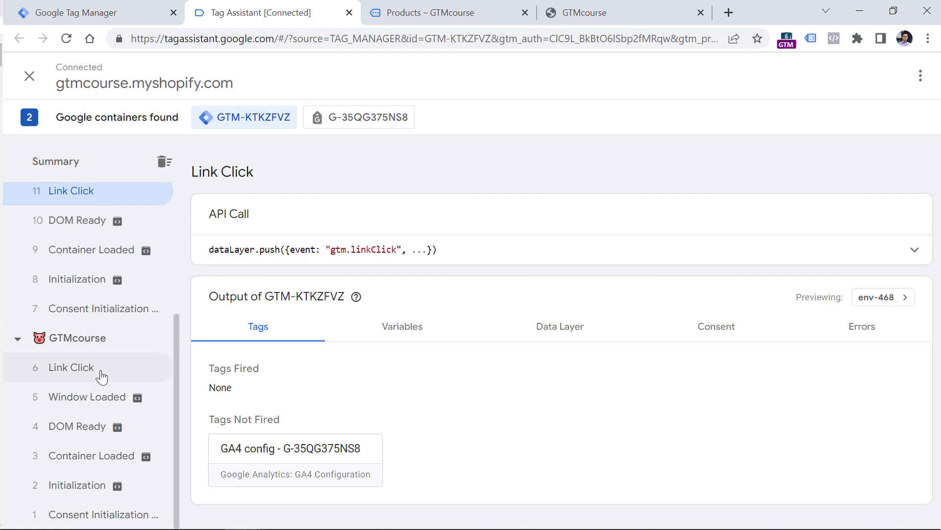
- Create a new Tag Manager trigger of type Click - Just Links that fires on all link clicks
{"action": "left_click", "coordinate": [98, 6]}
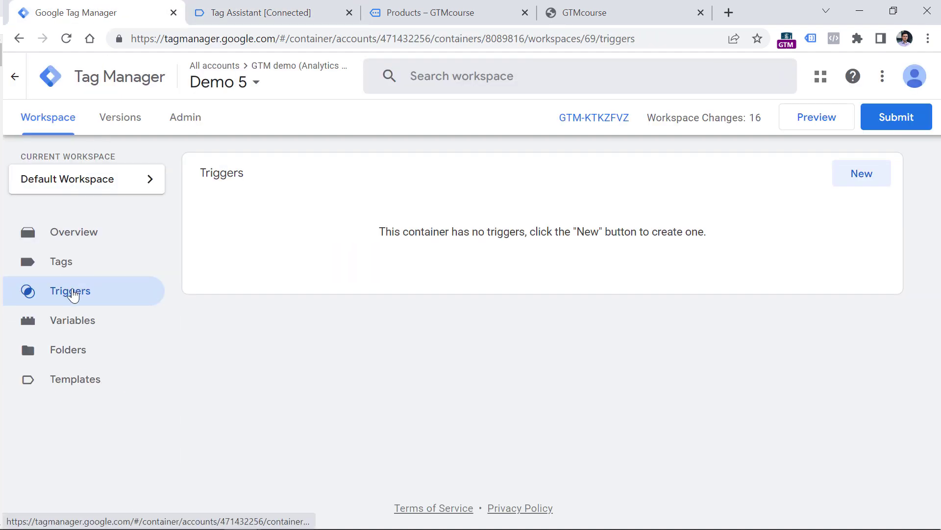
{"action": "left_click", "coordinate": [860, 175]}
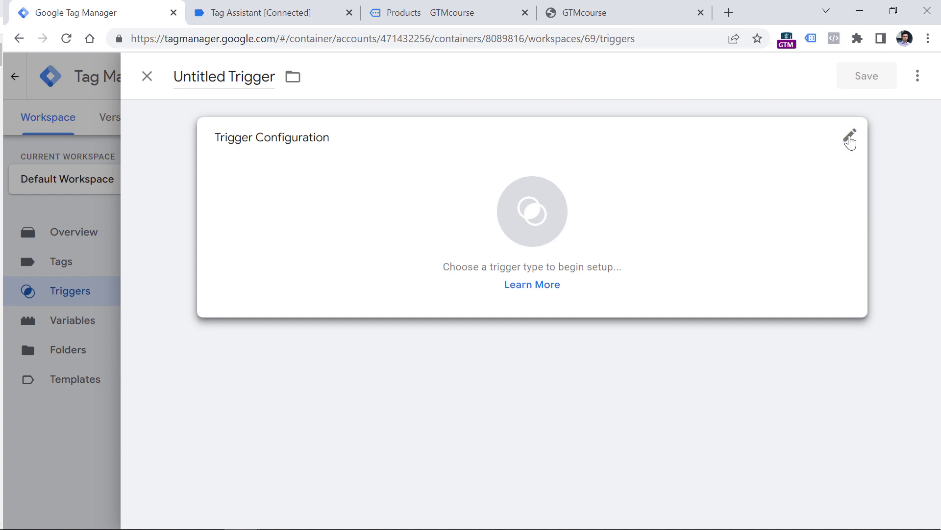
{"action": "left_click", "coordinate": [851, 139]}
{"action": "left_click", "coordinate": [567, 455]}
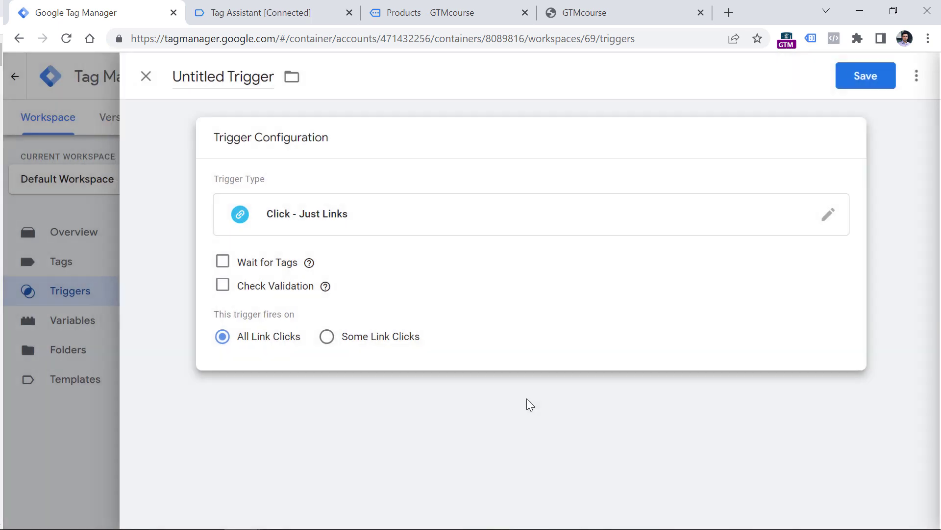
- Name the new trigger "All link clicks" and save it
{"action": "left_click", "coordinate": [218, 76]}
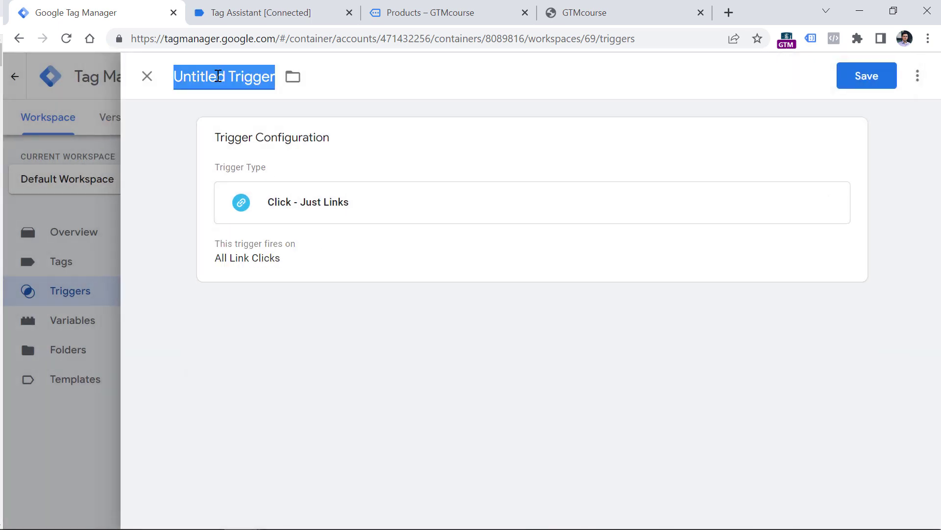
{"action": "type", "text": "All link clic"}
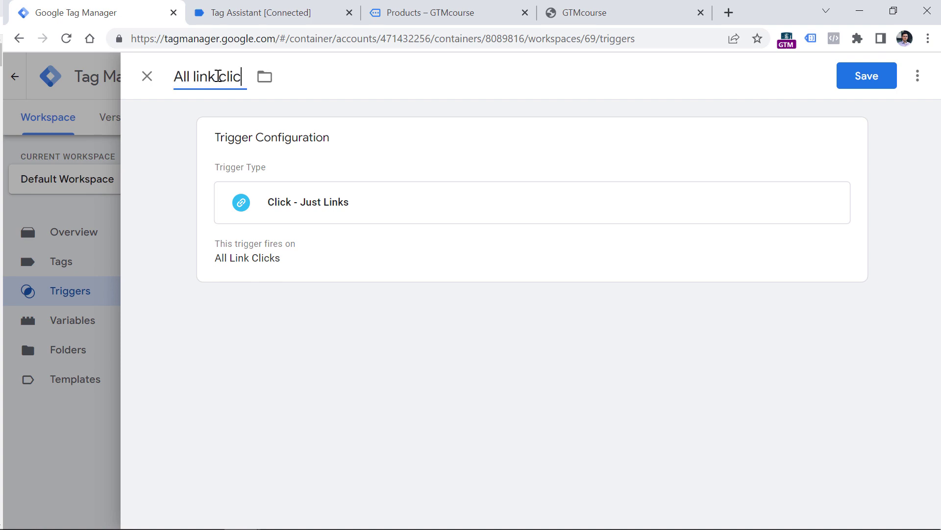
{"action": "type", "text": "ks"}
{"action": "left_click", "coordinate": [856, 76]}
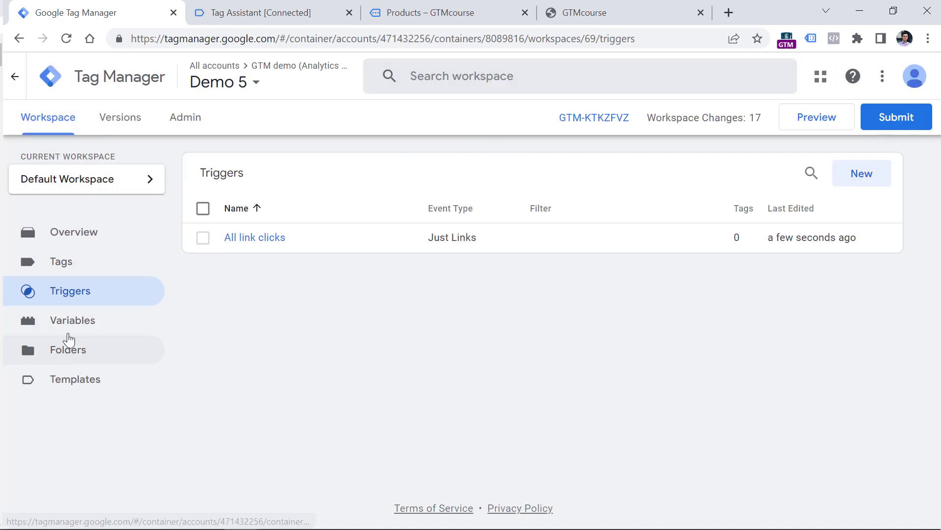
- Enable the built-in variables Click Element, Click Classes, Click ID, Click Target, Click URL and Click Text
{"action": "left_click", "coordinate": [74, 325]}
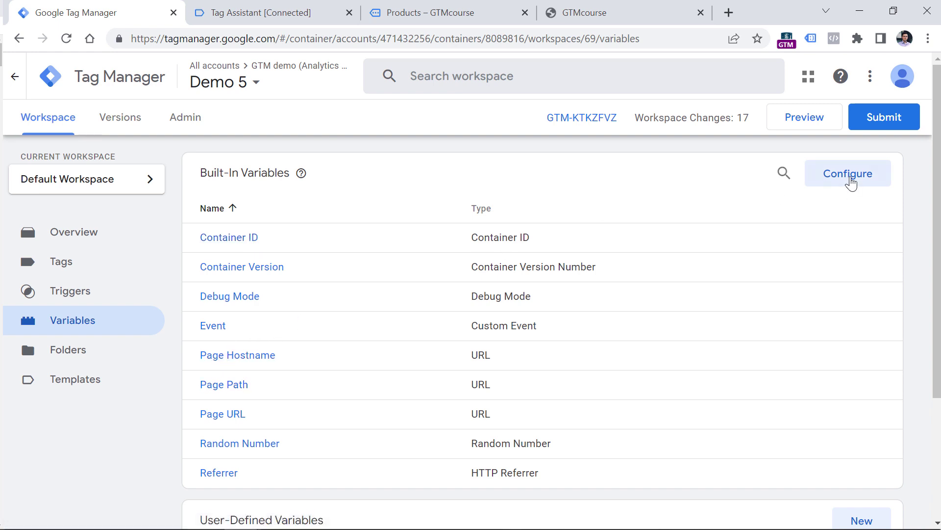
{"action": "left_click", "coordinate": [852, 181]}
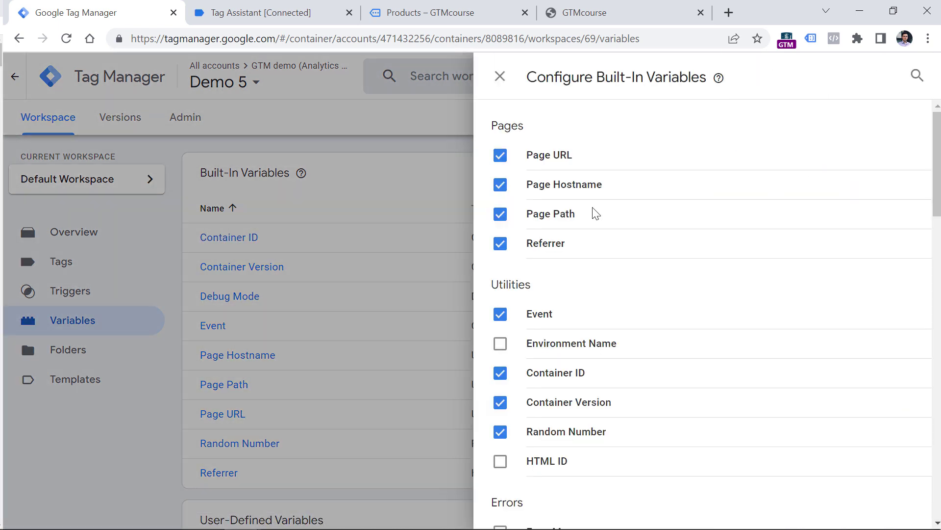
{"action": "scroll", "coordinate": [593, 213], "scroll_direction": "down", "scroll_amount": 5}
{"action": "scroll", "coordinate": [588, 216], "scroll_direction": "down", "scroll_amount": 5}
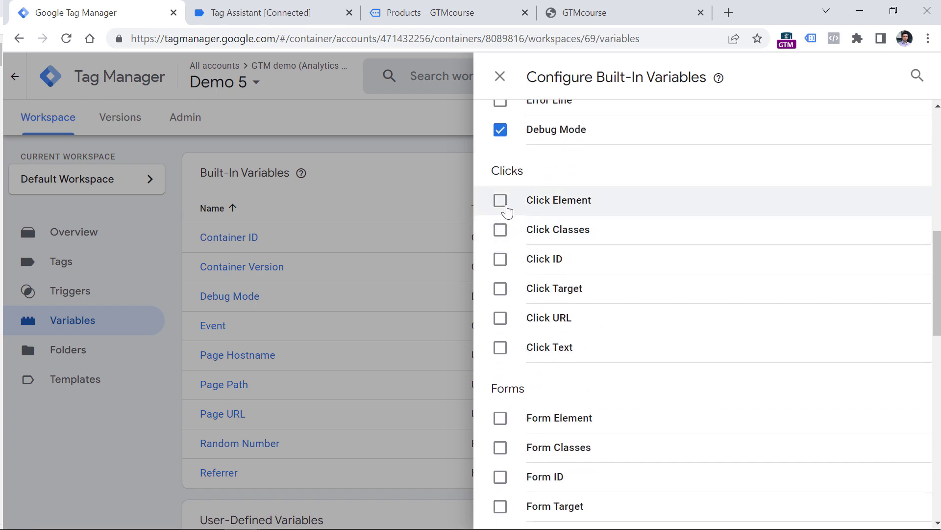
{"action": "left_click", "coordinate": [500, 200]}
{"action": "left_click", "coordinate": [500, 229]}
{"action": "left_click", "coordinate": [500, 259]}
{"action": "left_click", "coordinate": [500, 288]}
{"action": "left_click", "coordinate": [500, 318]}
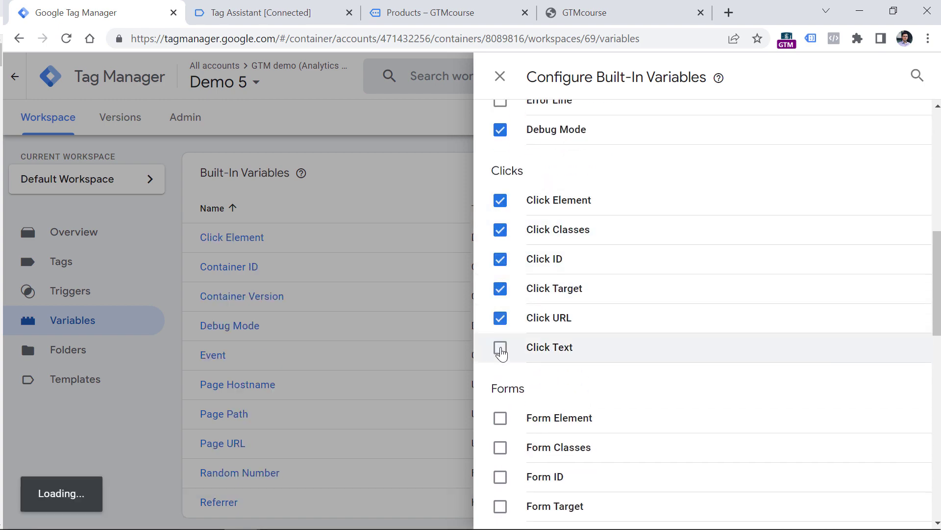
{"action": "left_click", "coordinate": [500, 347]}
{"action": "left_click", "coordinate": [500, 76]}
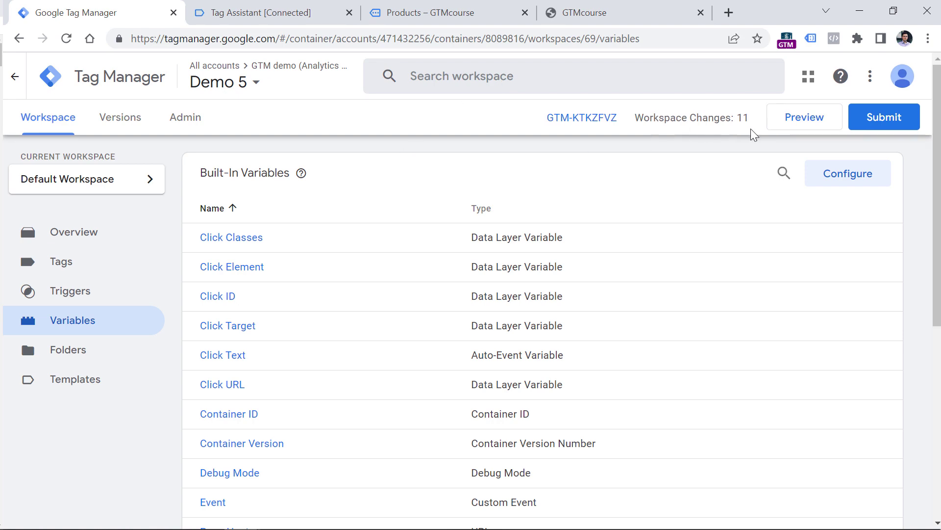
- Restart the preview so it includes the click variables, and follow the store's Catalog link to record a test click in Tag Assistant
{"action": "left_click", "coordinate": [808, 121]}
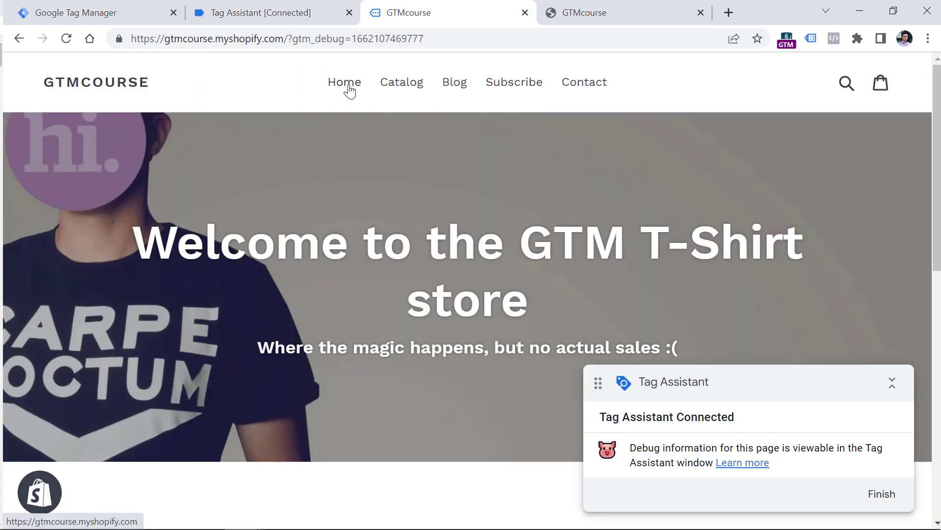
{"action": "left_click", "coordinate": [401, 92]}
{"action": "left_click", "coordinate": [276, 10]}
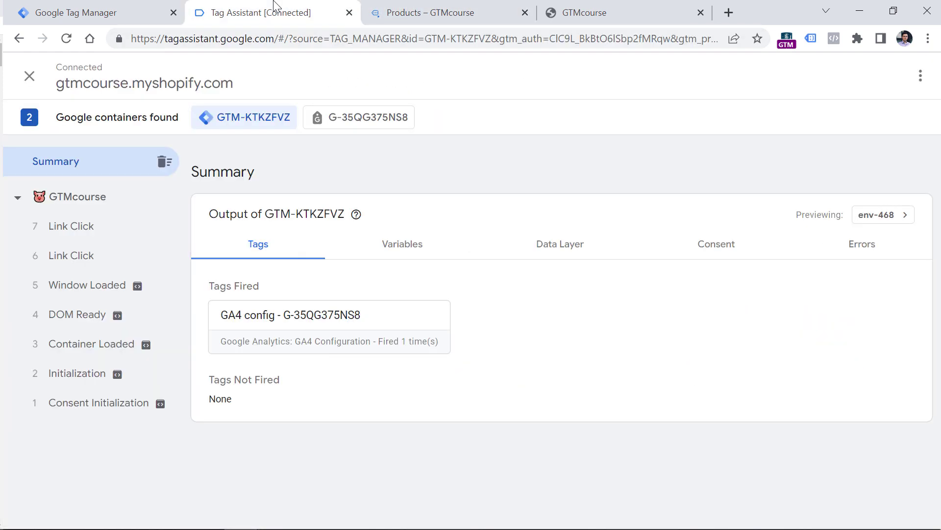
- Examine the click variables of the home page's latest Link Click event and compare them with the store's navigation menu links
{"action": "scroll", "coordinate": [102, 321], "scroll_direction": "down", "scroll_amount": 1}
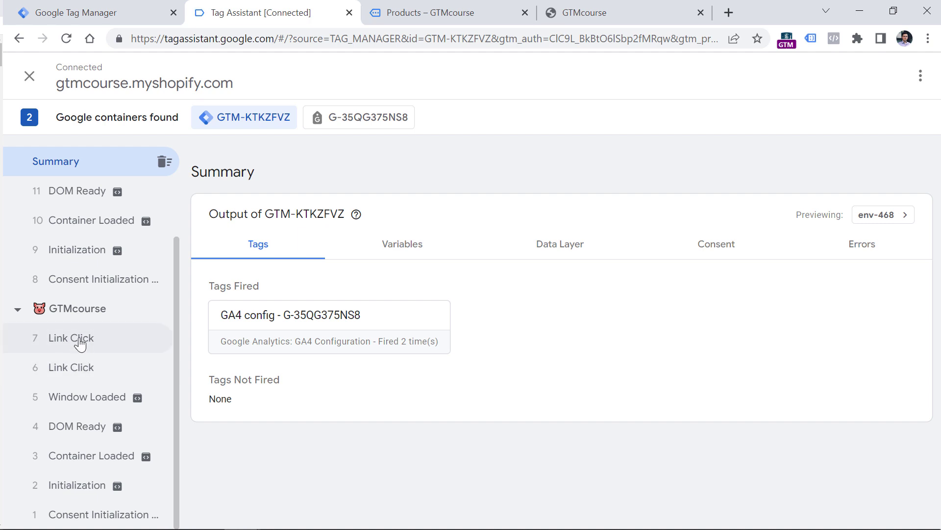
{"action": "left_click", "coordinate": [61, 346]}
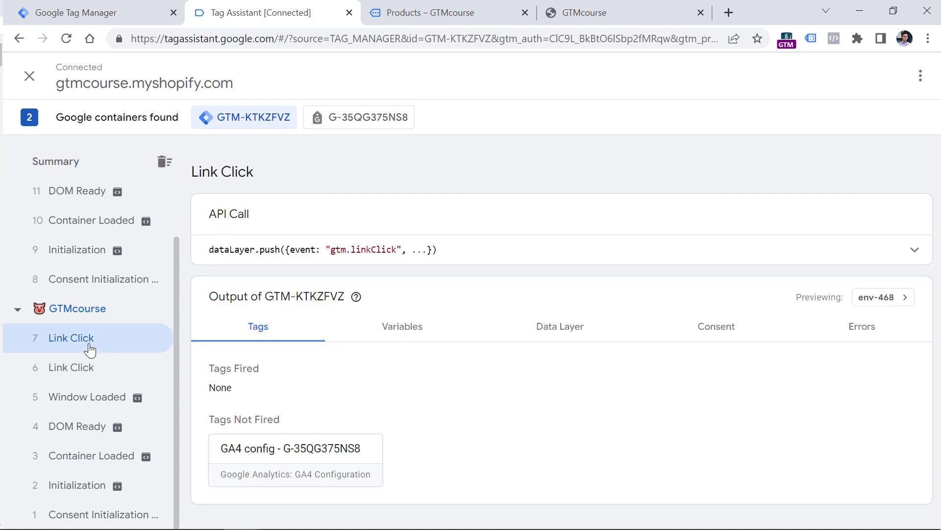
{"action": "left_click", "coordinate": [415, 327]}
{"action": "scroll", "coordinate": [414, 240], "scroll_direction": "down", "scroll_amount": 5}
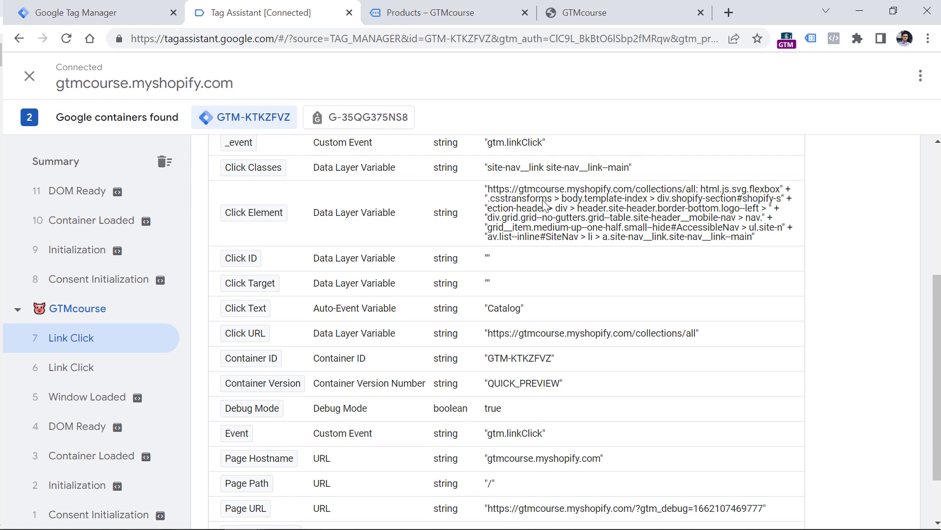
{"action": "left_click", "coordinate": [432, 10]}
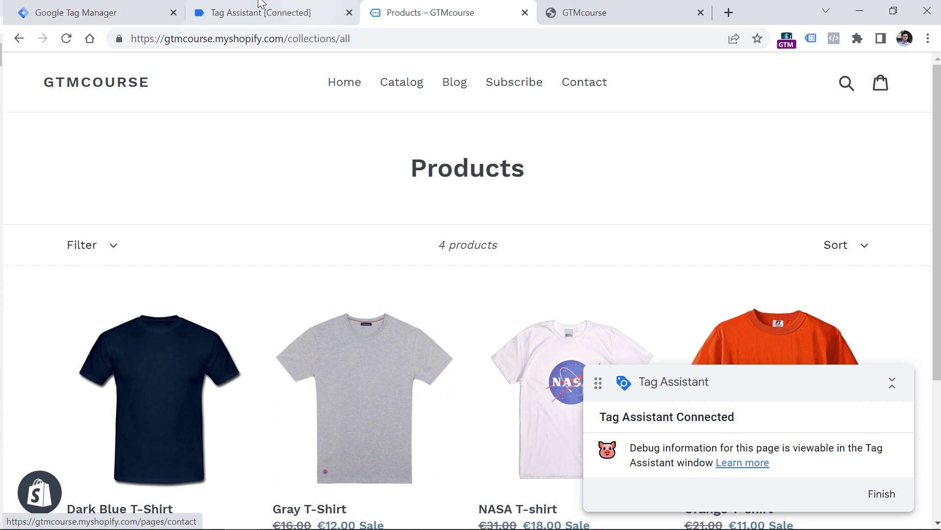
{"action": "left_click", "coordinate": [294, 12]}
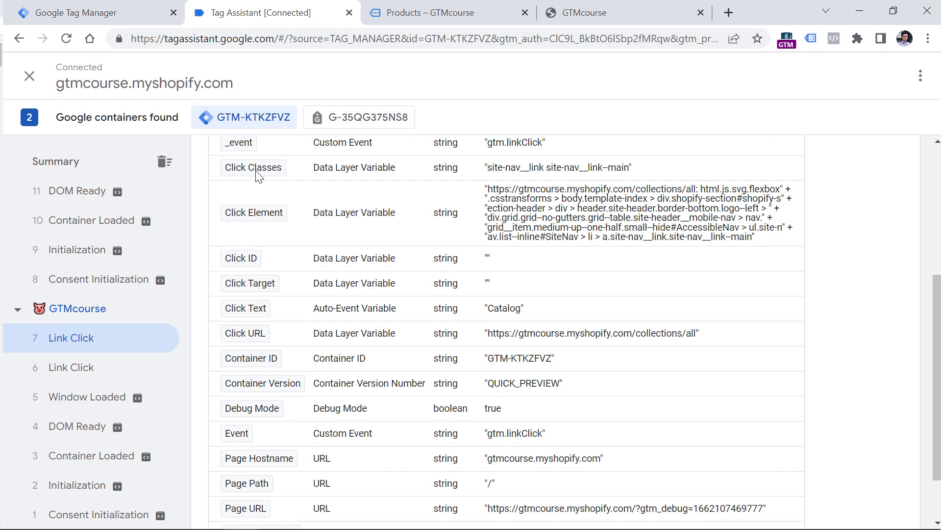
- Open the store's Home, Catalog, Blog, Subscribe and Contact menu links in separate new tabs, keeping the Products page open
{"action": "left_click", "coordinate": [449, 6]}
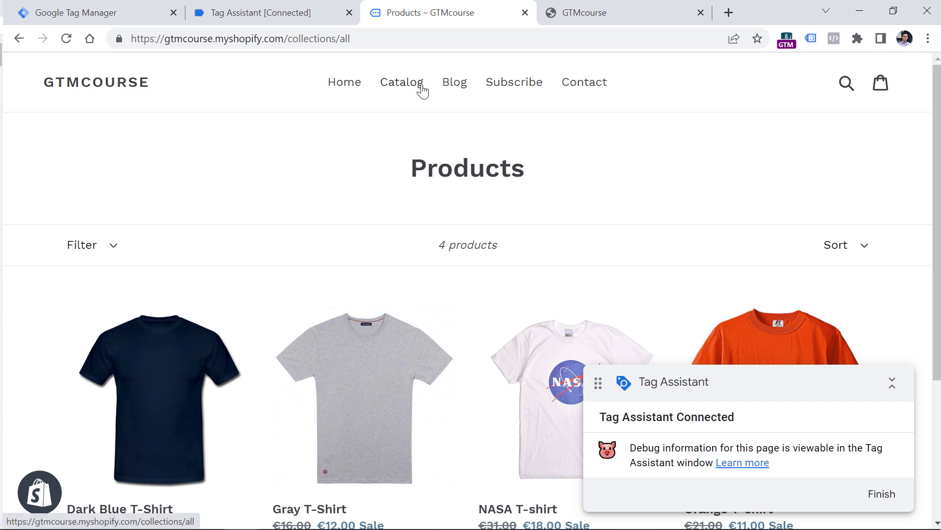
{"action": "left_click", "coordinate": [352, 90], "text": "ctrl"}
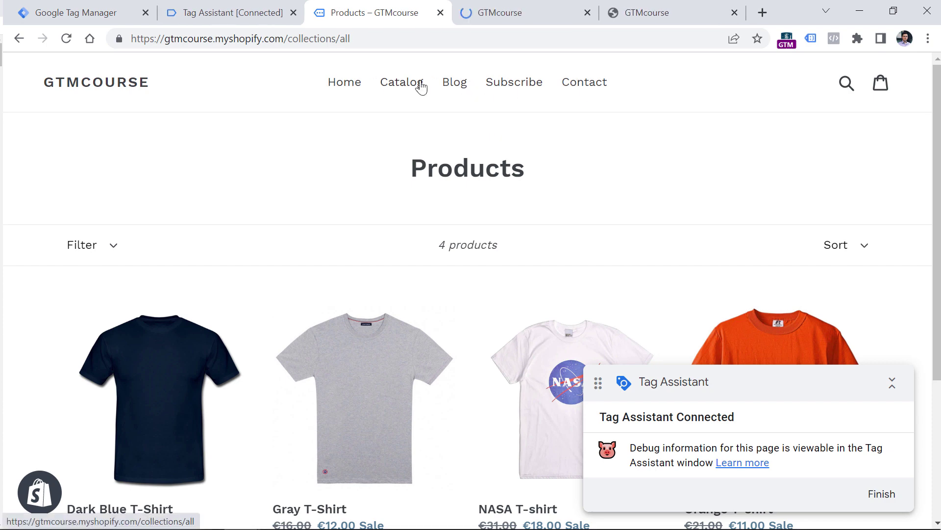
{"action": "left_click", "coordinate": [415, 86], "text": "ctrl"}
{"action": "left_click", "coordinate": [461, 90], "text": "ctrl"}
{"action": "left_click", "coordinate": [490, 85], "text": "ctrl"}
{"action": "left_click", "coordinate": [574, 84], "text": "ctrl"}
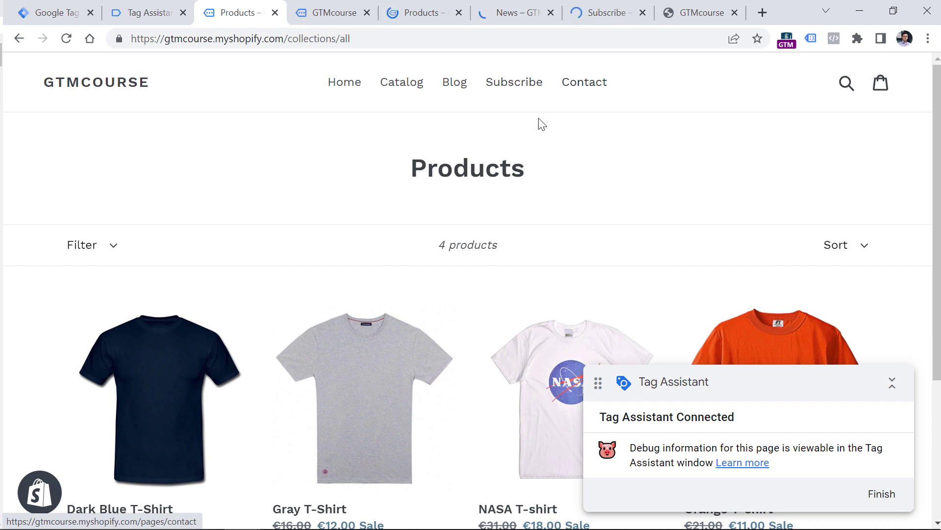
- Compare the Click Classes values of Link Click events 13 and 15 from the Products page in Tag Assistant
{"action": "left_click", "coordinate": [139, 6]}
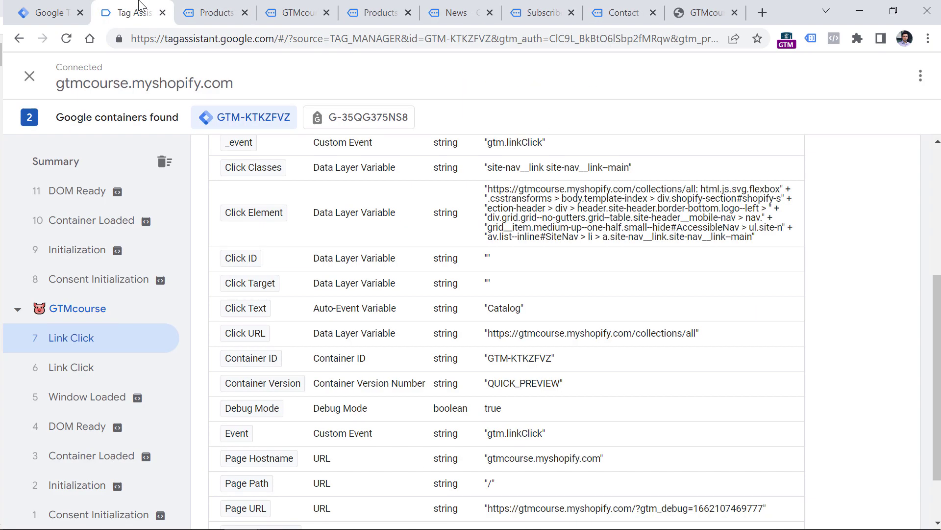
{"action": "scroll", "coordinate": [126, 248], "scroll_direction": "down", "scroll_amount": 5}
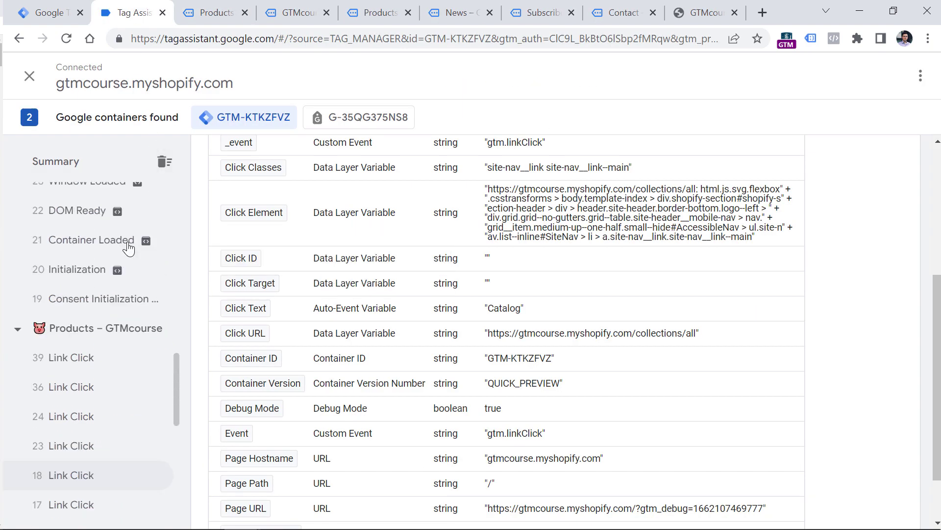
{"action": "scroll", "coordinate": [128, 248], "scroll_direction": "down", "scroll_amount": 5}
{"action": "left_click_drag", "start_coordinate": [173, 421], "coordinate": [176, 399]}
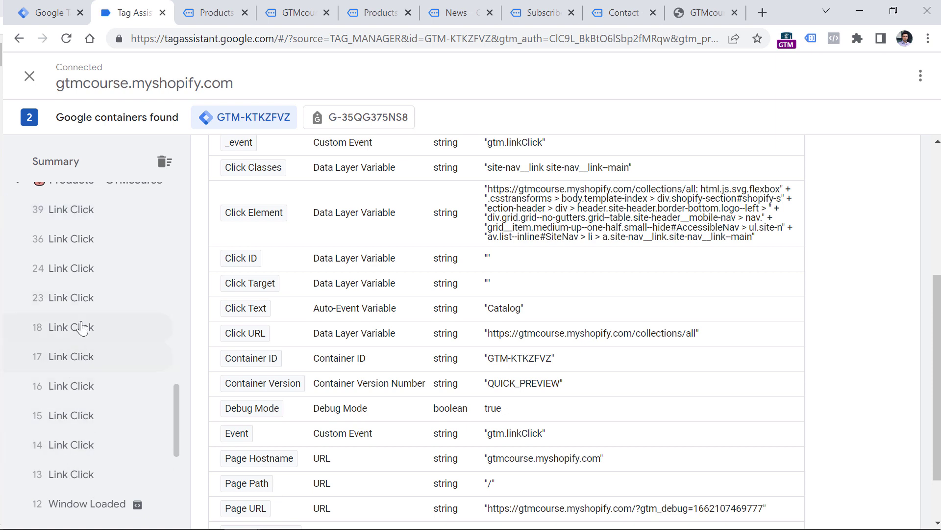
{"action": "left_click", "coordinate": [93, 476]}
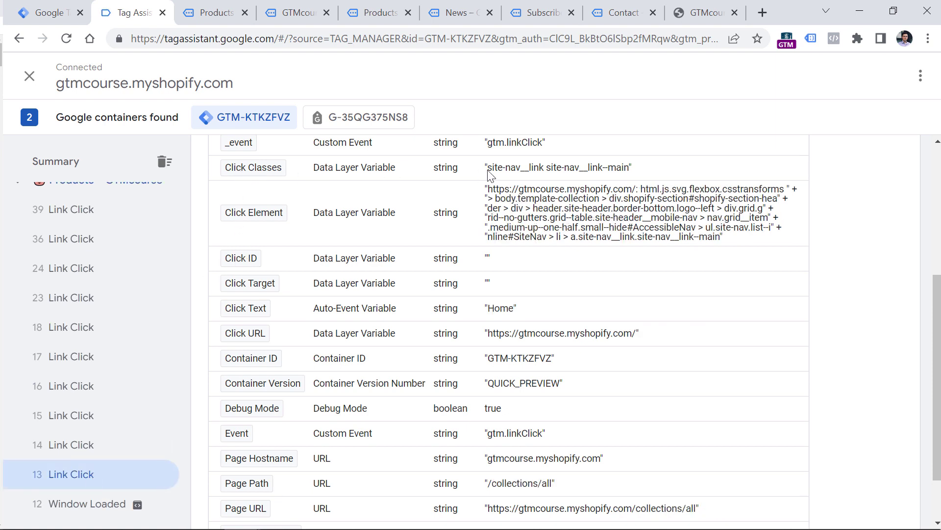
{"action": "left_click_drag", "start_coordinate": [491, 172], "coordinate": [547, 173]}
{"action": "double_click", "coordinate": [511, 172]}
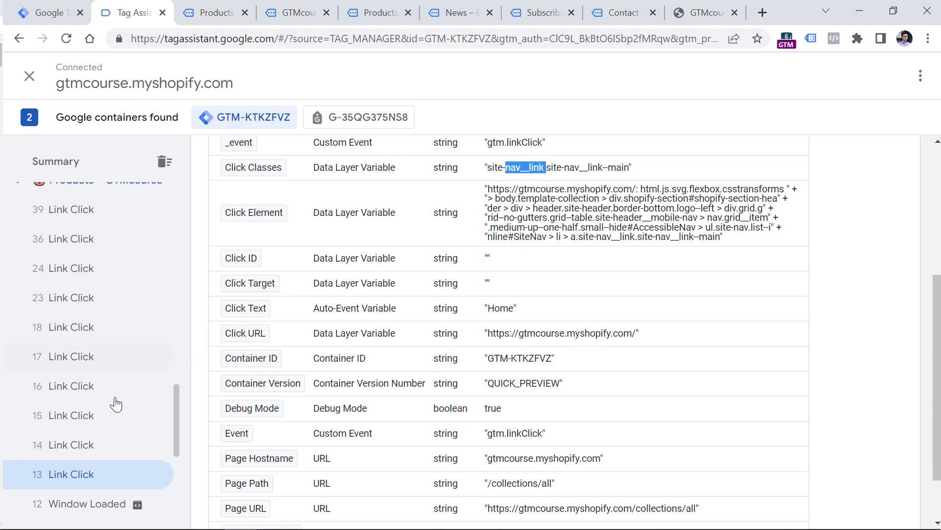
{"action": "left_click", "coordinate": [82, 421]}
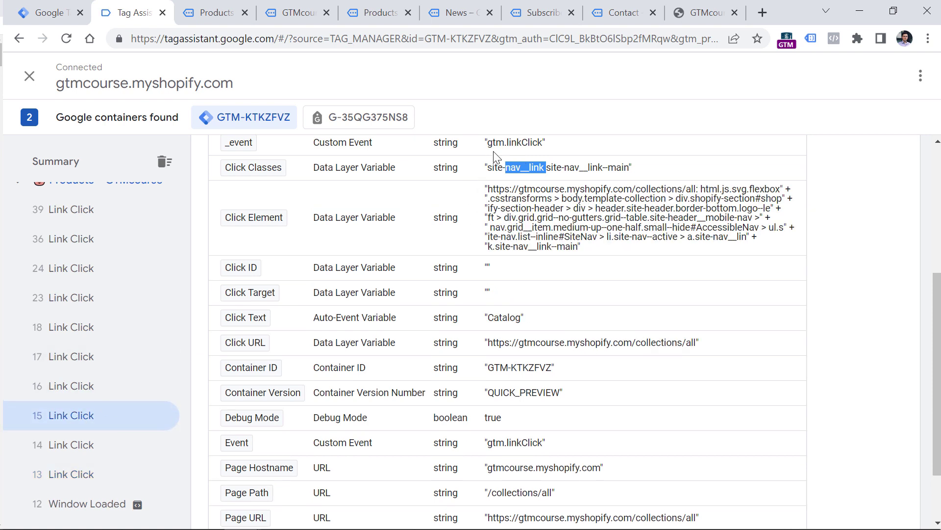
- Check the Click ID of Link Click event 15, and copy the class site-nav__link from event 17's Click Classes
{"action": "double_click", "coordinate": [488, 267]}
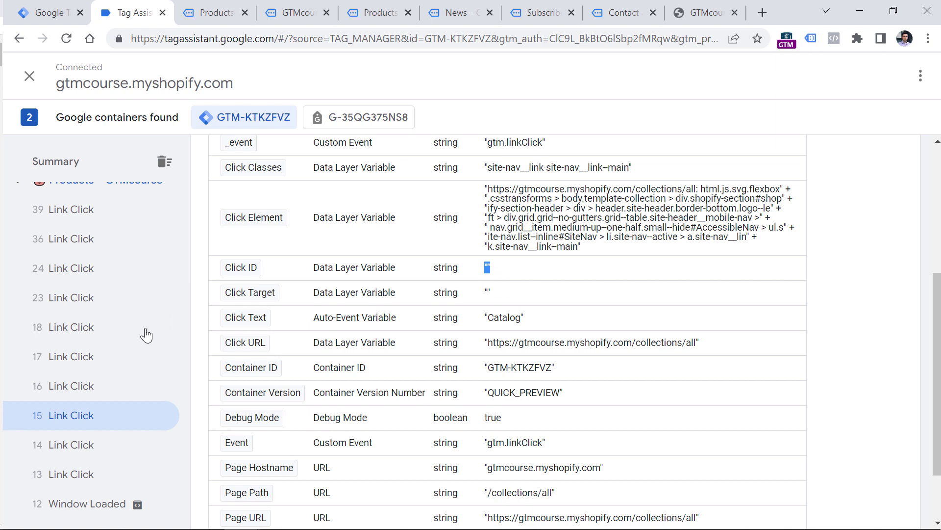
{"action": "left_click", "coordinate": [101, 363]}
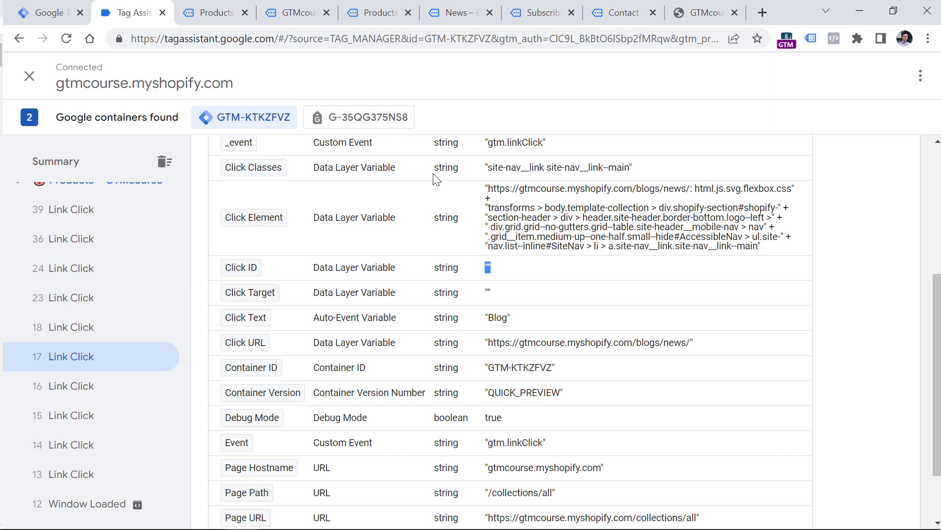
{"action": "left_click_drag", "start_coordinate": [488, 169], "coordinate": [544, 170]}
{"action": "key", "text": "ctrl+c"}
- Switch to Tag Manager and set the All link clicks trigger to fire on Some Link Clicks
{"action": "key", "text": "ctrl+shift+Tab"}
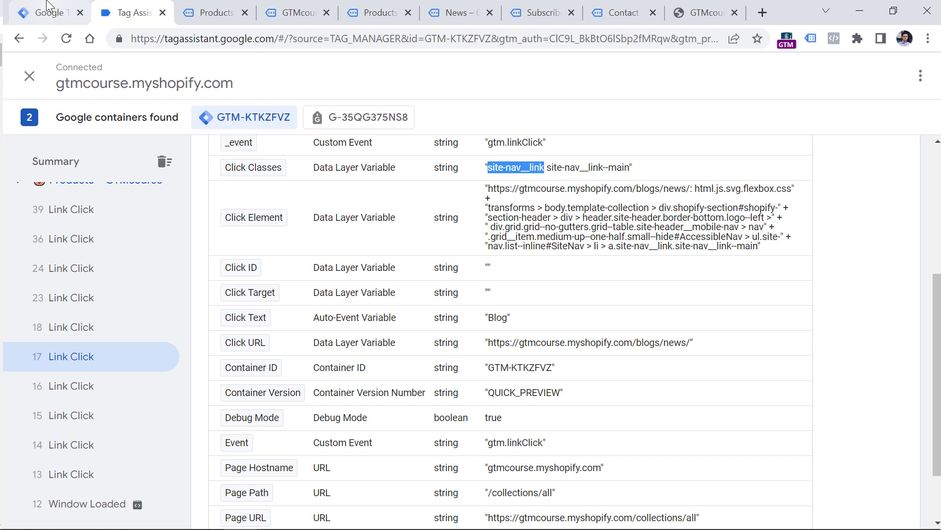
{"action": "left_click", "coordinate": [71, 294]}
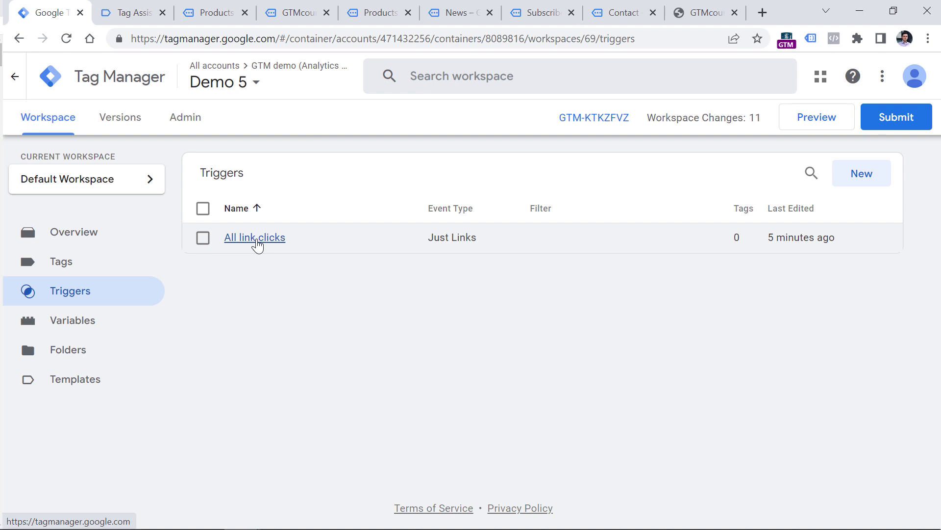
{"action": "left_click", "coordinate": [257, 240]}
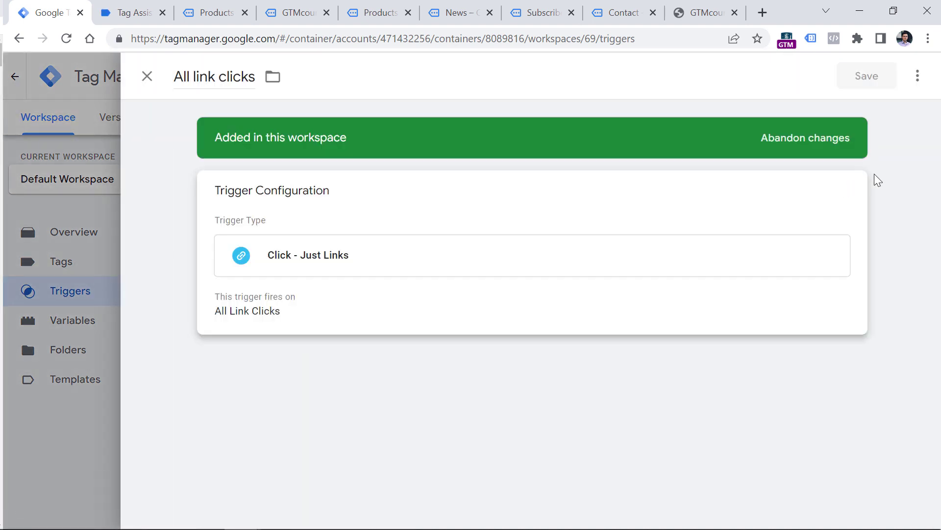
{"action": "left_click", "coordinate": [852, 190]}
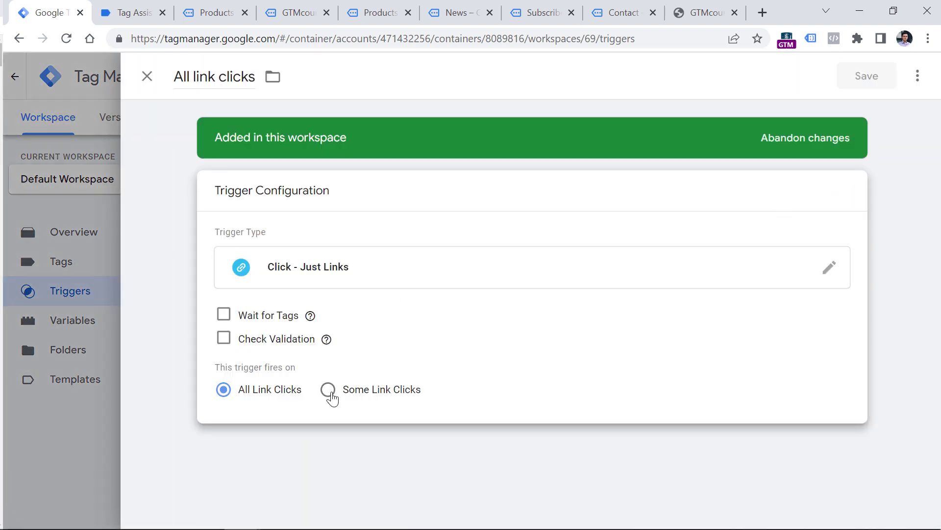
{"action": "left_click", "coordinate": [329, 391]}
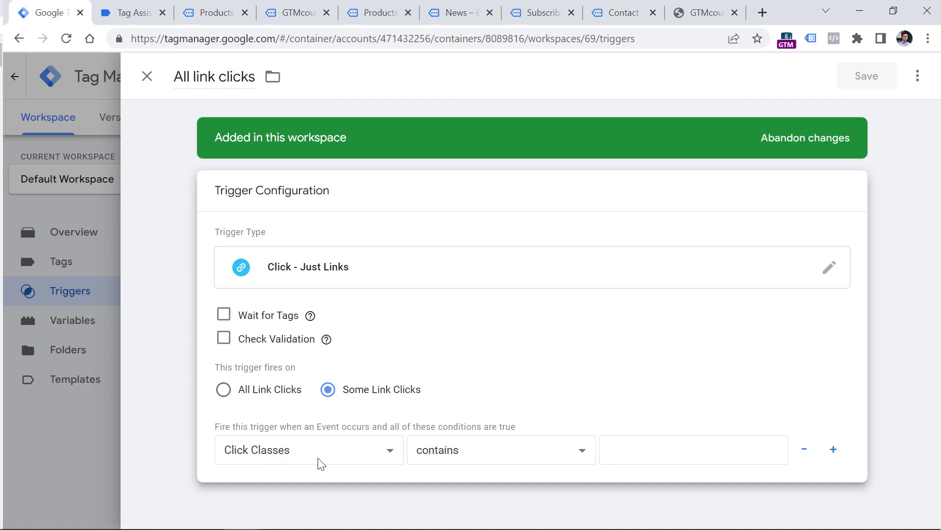
- Set the trigger condition to Click Classes contains site-nav__link, copying the class from Link Click event 17 in Tag Assistant
{"action": "left_click", "coordinate": [147, 11]}
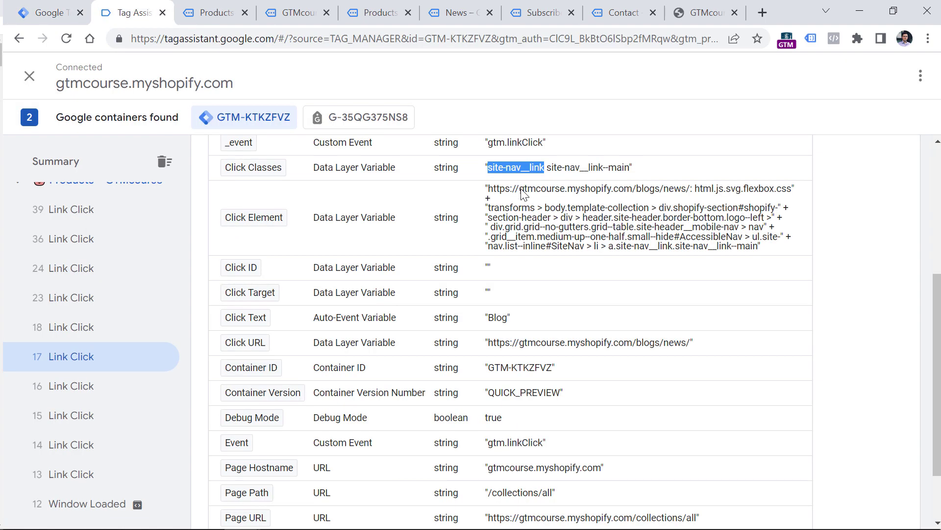
{"action": "right_click", "coordinate": [521, 172]}
{"action": "left_click", "coordinate": [532, 182]}
{"action": "left_click", "coordinate": [51, 12]}
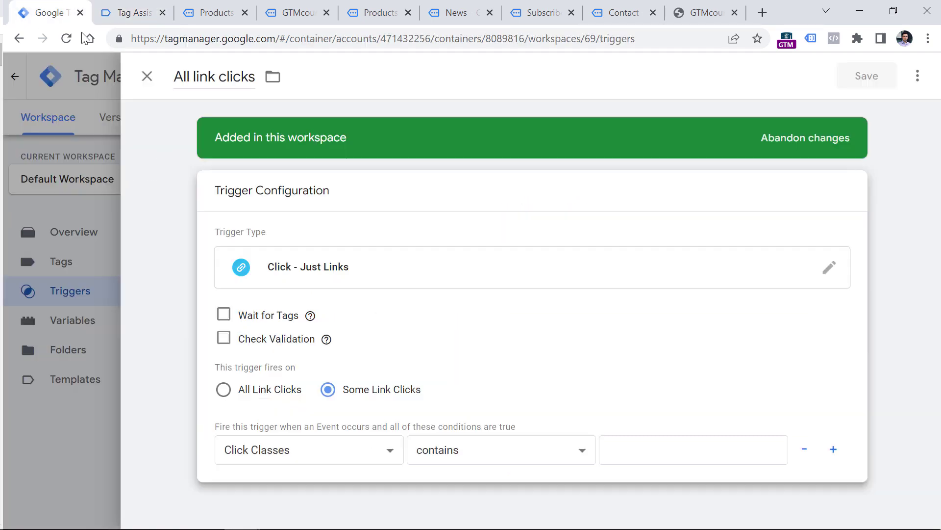
{"action": "left_click", "coordinate": [608, 450]}
{"action": "key", "text": "ctrl+v"}
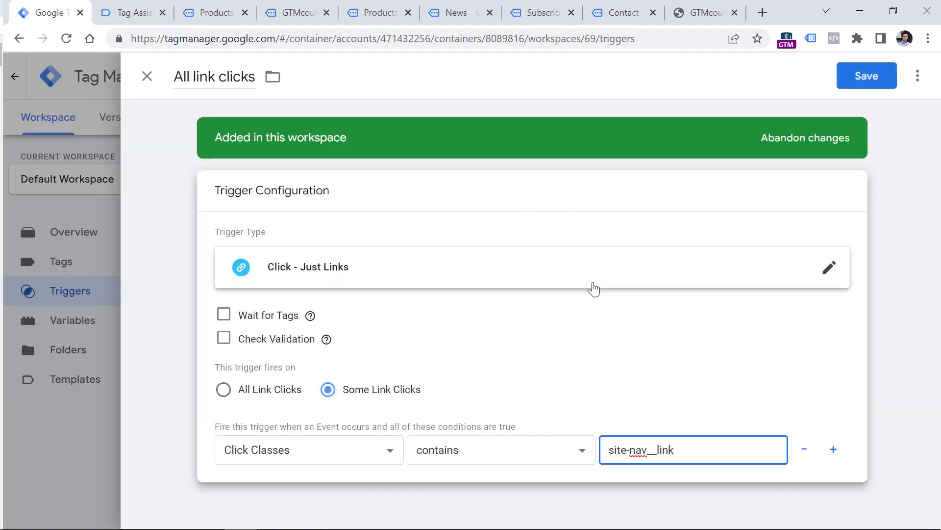
- Rename the trigger as Link click - menu item
{"action": "left_click", "coordinate": [221, 77]}
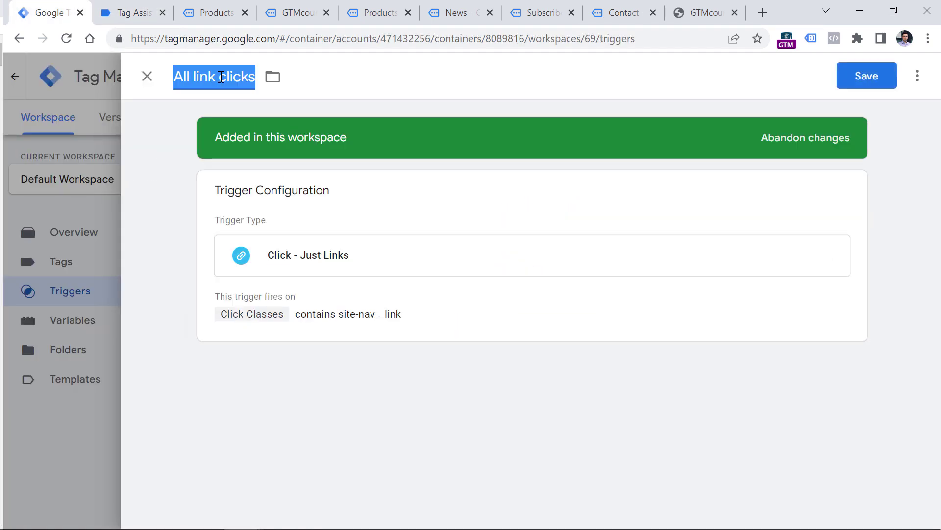
{"action": "type", "text": "Link clic"}
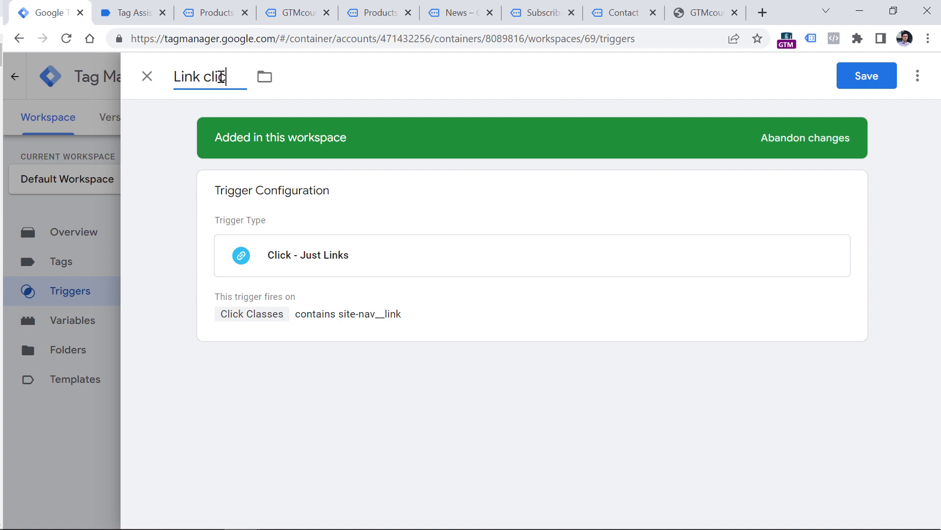
{"action": "type", "text": "k - menu item"}
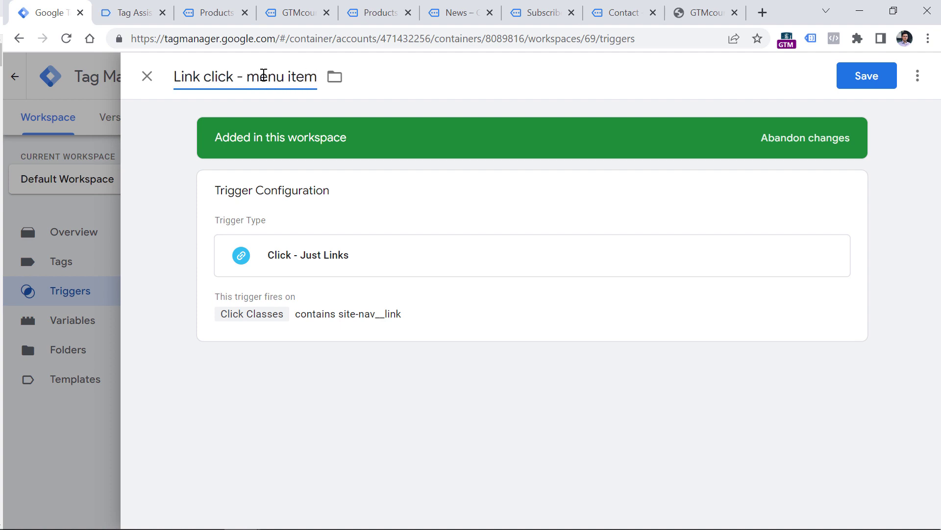
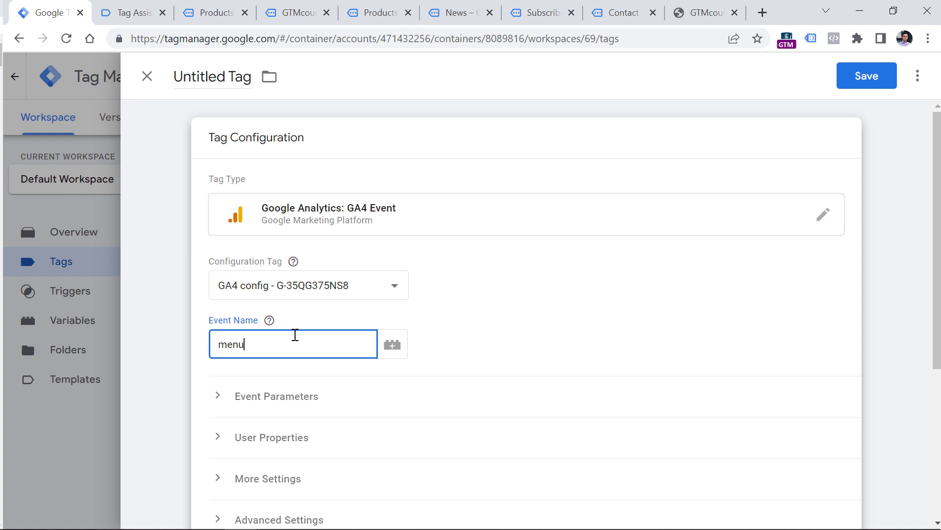
- Set the GA4 event tag's event name to menu_click
{"action": "type", "text": "click"}
{"action": "left_click_drag", "start_coordinate": [271, 343], "coordinate": [209, 349]}
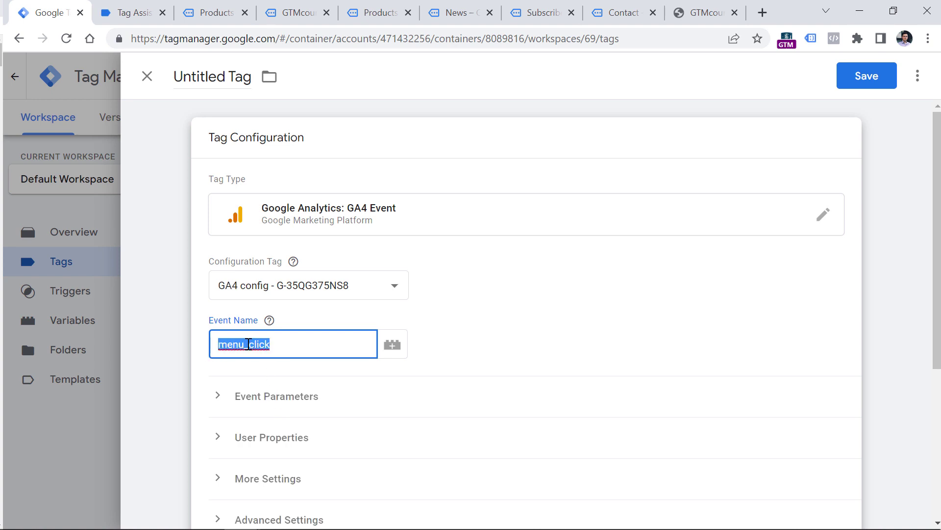
- Look at the store's menu links, and examine the Click Text and Click URL of Link Click event 17 in Tag Assistant
{"action": "left_click", "coordinate": [299, 10]}
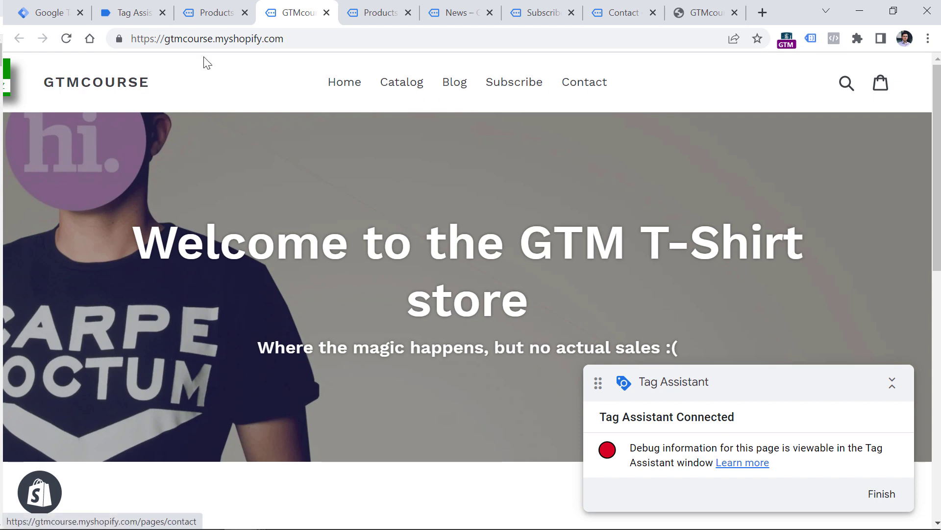
{"action": "left_click", "coordinate": [142, 12]}
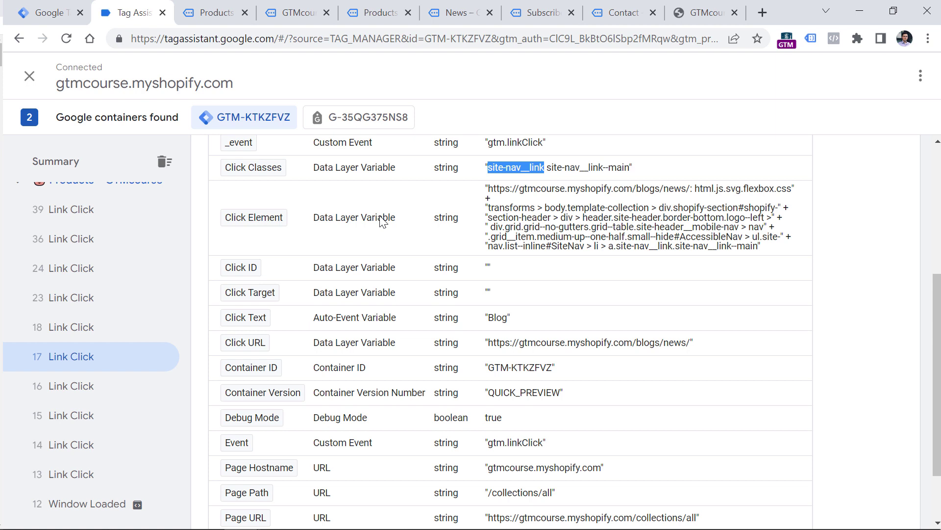
{"action": "left_click", "coordinate": [496, 322]}
{"action": "double_click", "coordinate": [497, 321]}
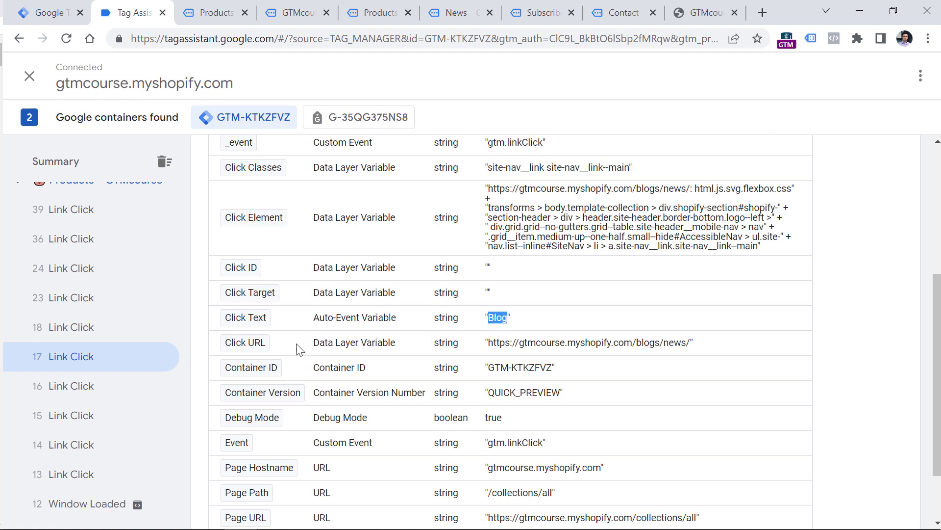
{"action": "left_click_drag", "start_coordinate": [491, 347], "coordinate": [692, 344]}
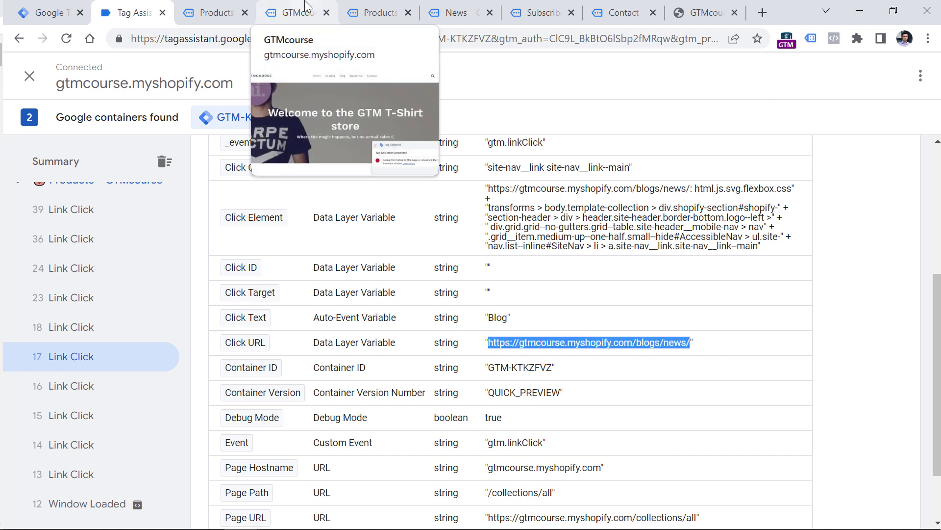
- Add two event parameters named link_url and link_text to the menu_click tag in Tag Manager
{"action": "key", "text": "ctrl+1"}
{"action": "left_click", "coordinate": [281, 397]}
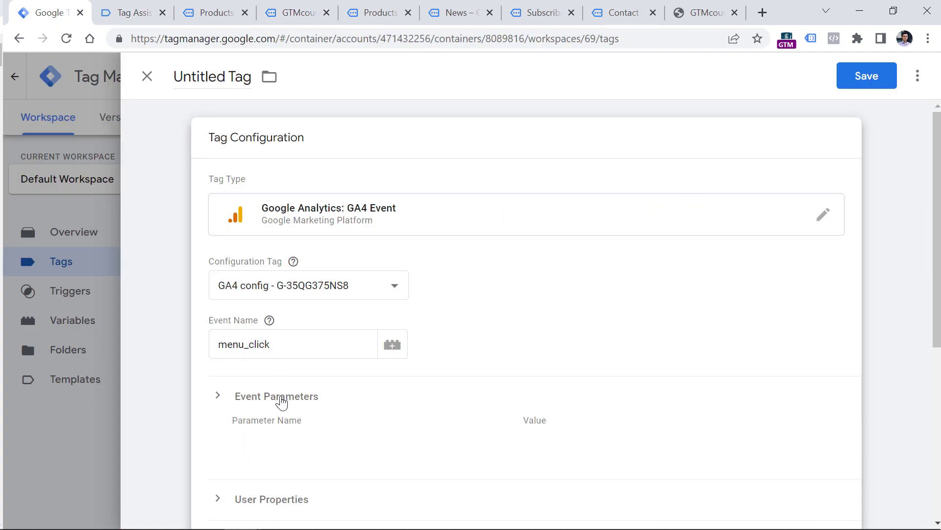
{"action": "left_click", "coordinate": [273, 449]}
{"action": "left_click", "coordinate": [273, 487]}
{"action": "key", "text": "ctrl+2"}
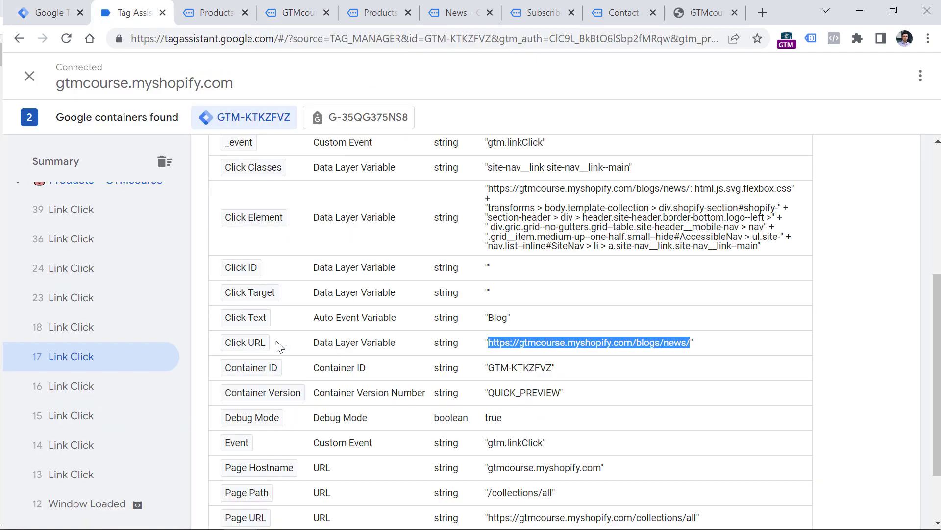
{"action": "left_click", "coordinate": [53, 5]}
{"action": "scroll", "coordinate": [384, 248], "scroll_direction": "down", "scroll_amount": 5}
{"action": "left_click", "coordinate": [328, 204]}
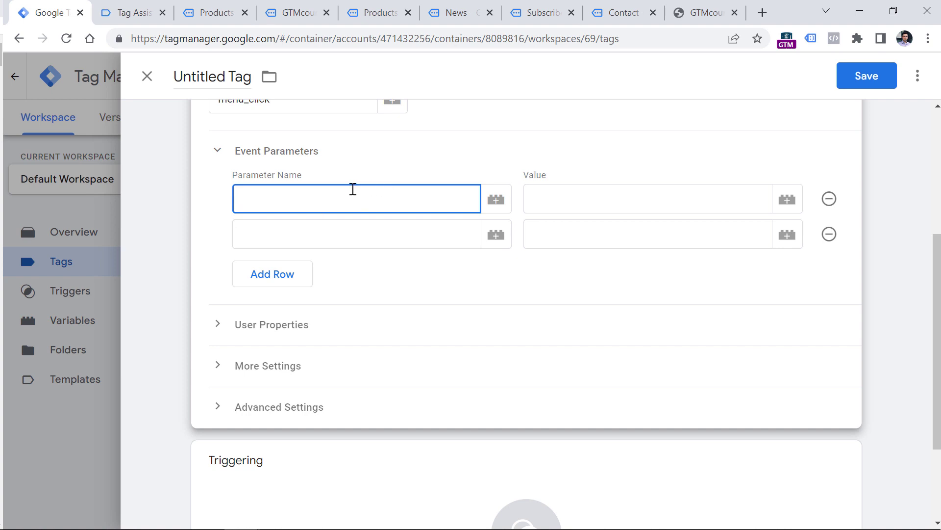
{"action": "type", "text": "link_url"}
{"action": "left_click", "coordinate": [387, 231]}
{"action": "type", "text": "link_text"}
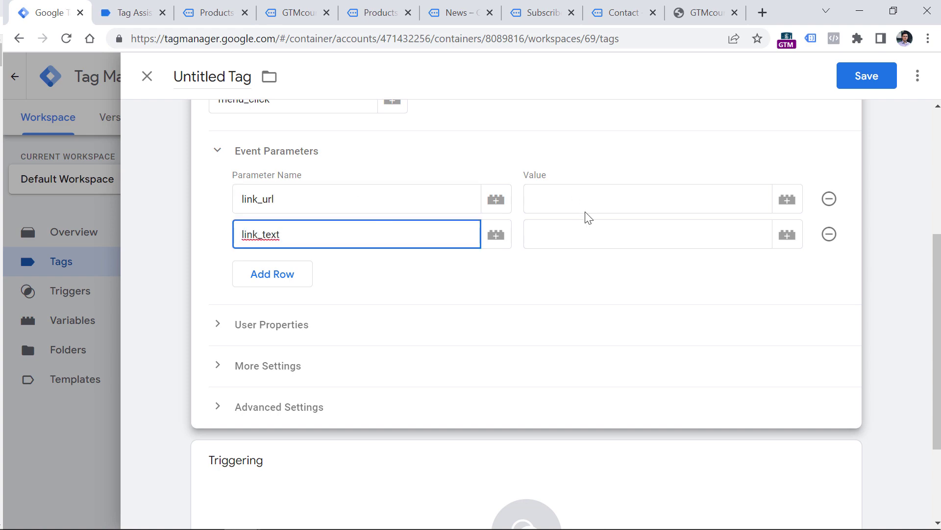
- Check the Click Text and Click URL of Link Click event 23 in Tag Assistant, and return to the Tag Manager tag
{"action": "left_click", "coordinate": [155, 10]}
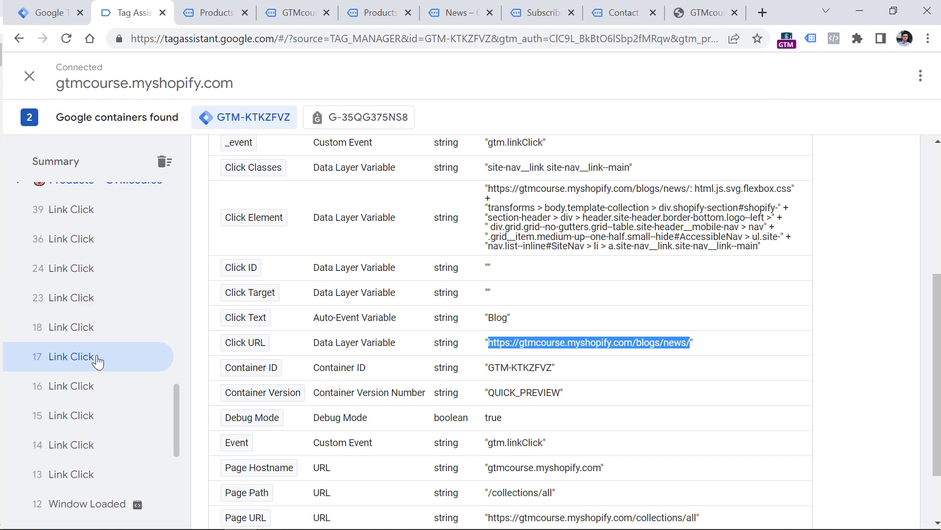
{"action": "left_click", "coordinate": [72, 297]}
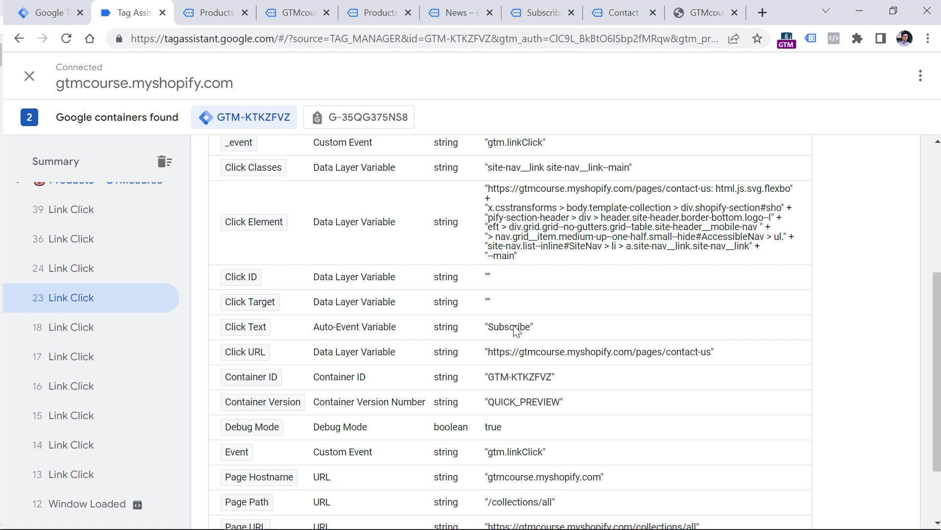
{"action": "key", "text": "ctrl+shift+Tab"}
- Assign the Click URL variable to the link_url parameter and the Click Text variable to the link_text parameter
{"action": "left_click", "coordinate": [296, 200]}
{"action": "left_click", "coordinate": [537, 204]}
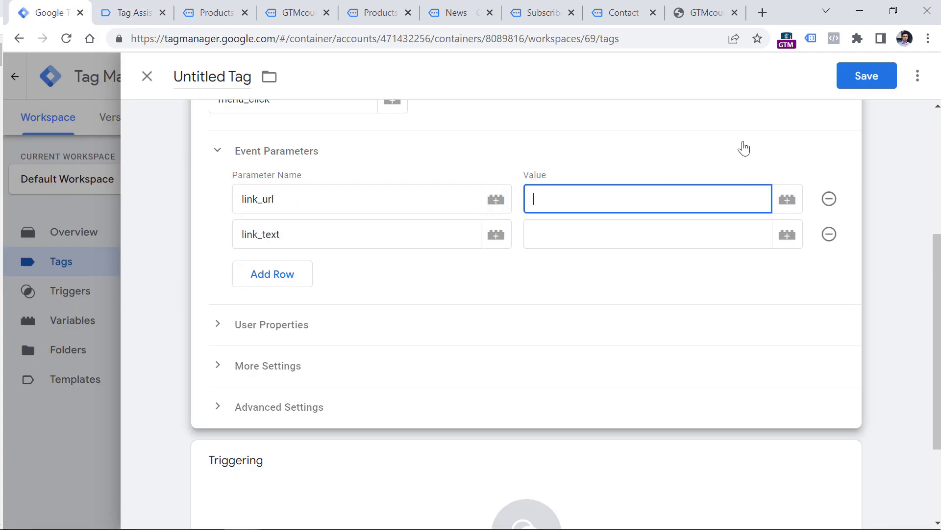
{"action": "left_click", "coordinate": [789, 209]}
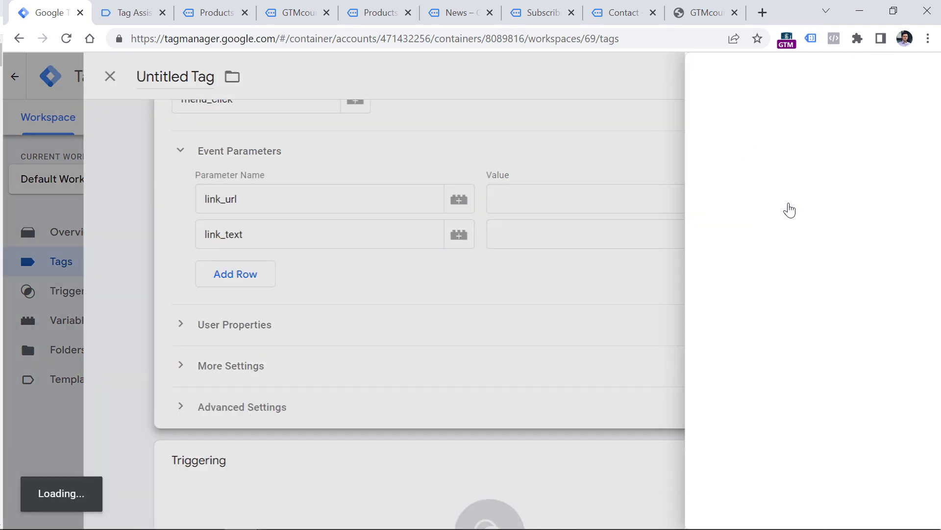
{"action": "left_click", "coordinate": [204, 299]}
{"action": "left_click", "coordinate": [595, 231]}
{"action": "left_click", "coordinate": [787, 235]}
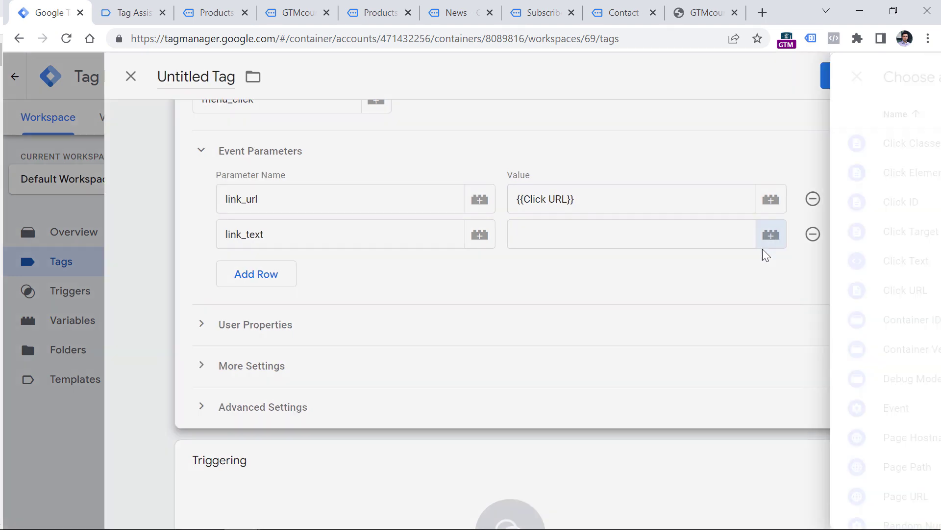
{"action": "left_click", "coordinate": [210, 270]}
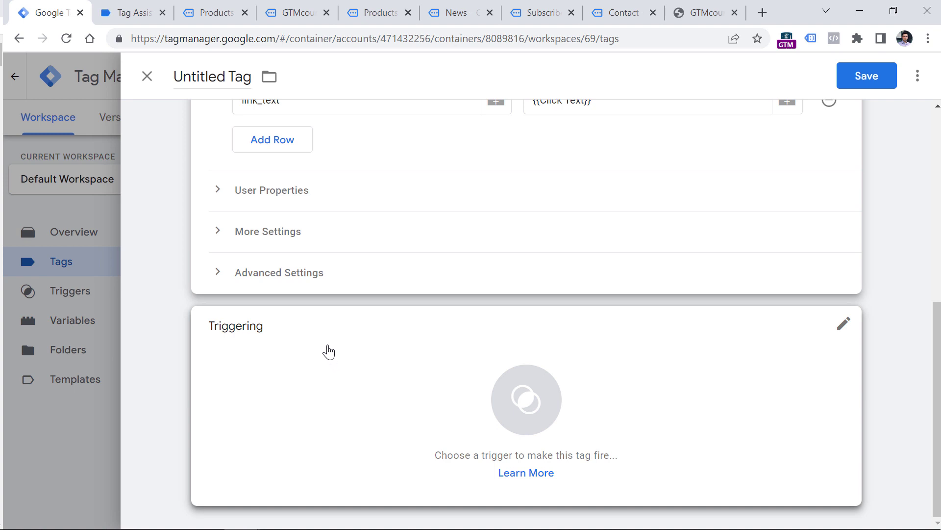
- Assign the Link click - menu item trigger to the tag and save it as GA4 event - menu_click
{"action": "left_click", "coordinate": [354, 379]}
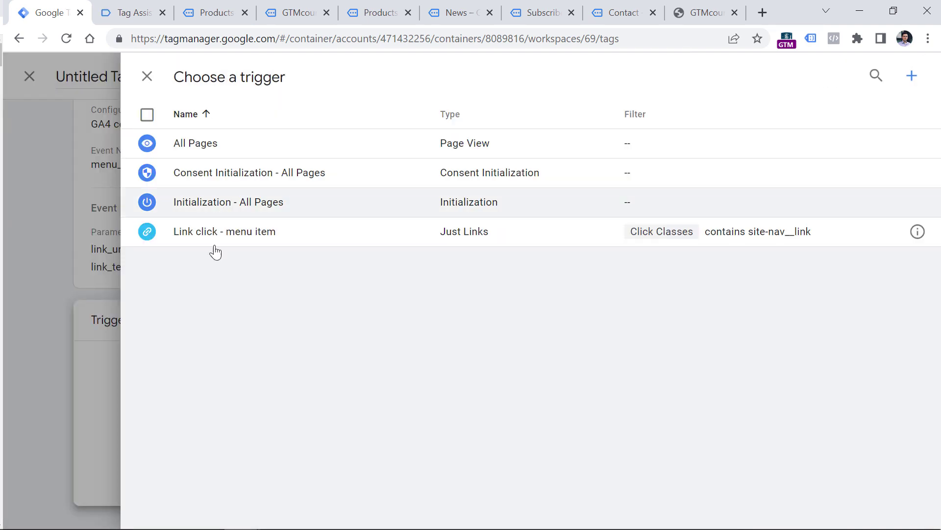
{"action": "left_click", "coordinate": [228, 232]}
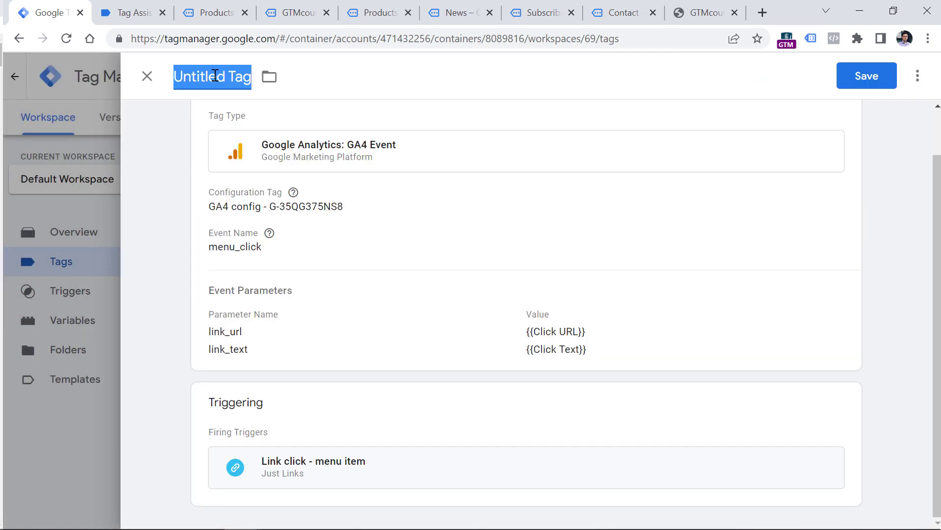
{"action": "type", "text": "GA4"}
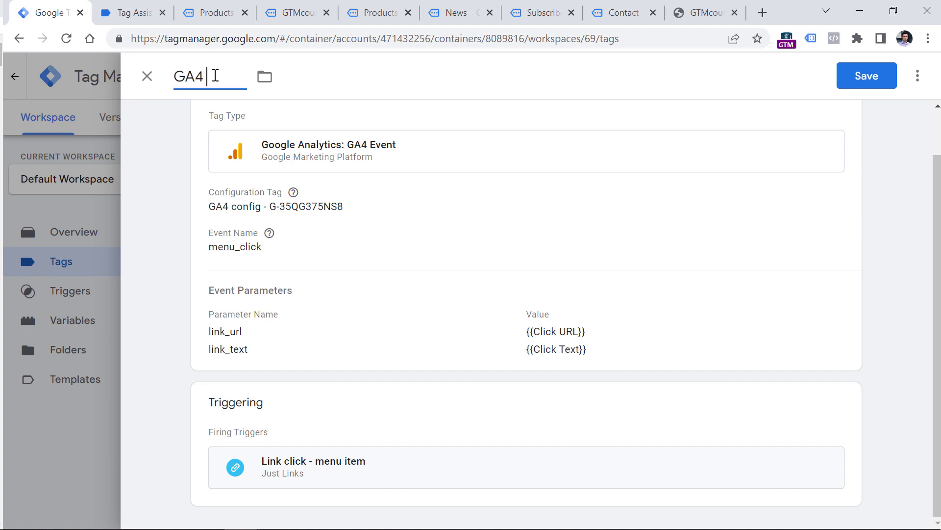
{"action": "type", "text": " event - menu_click"}
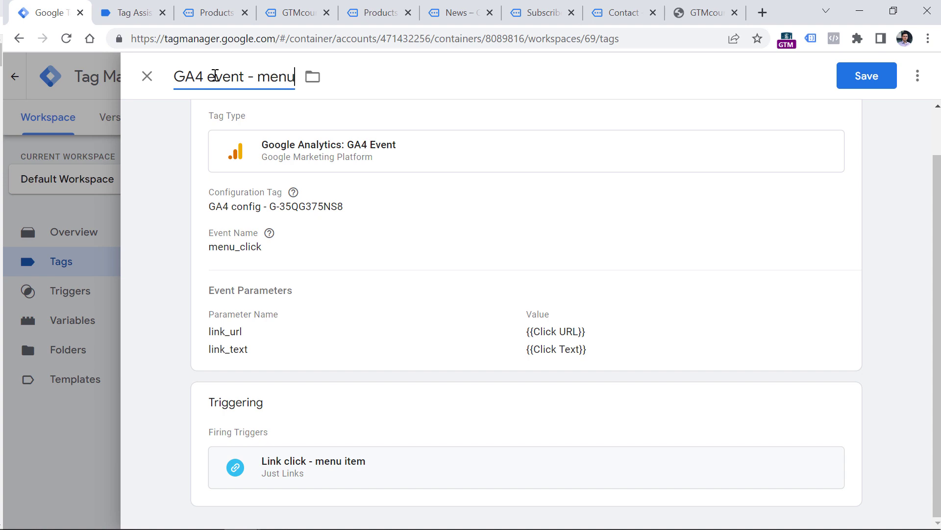
{"action": "left_click", "coordinate": [863, 82]}
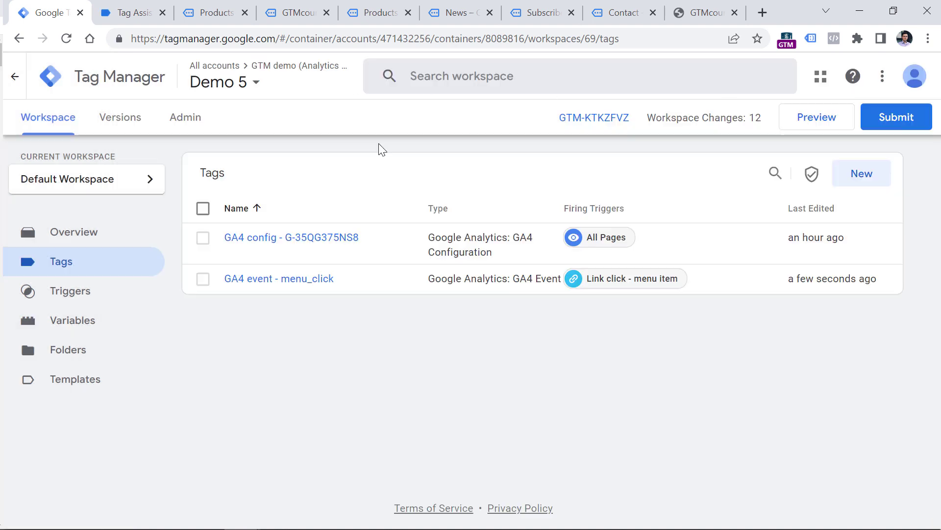
- Start preview mode for the container from Tag Manager and close the leftover store pages from the earlier preview session
{"action": "left_click", "coordinate": [805, 122]}
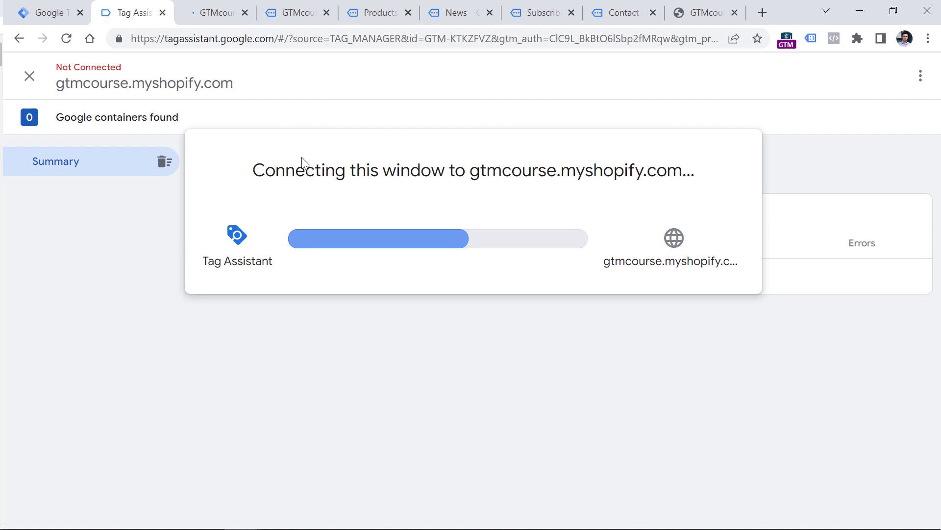
{"action": "left_click", "coordinate": [326, 13]}
{"action": "left_click", "coordinate": [327, 13]}
{"action": "left_click", "coordinate": [326, 13]}
{"action": "left_click", "coordinate": [326, 13]}
{"action": "left_click", "coordinate": [326, 12]}
{"action": "left_click", "coordinate": [326, 13]}
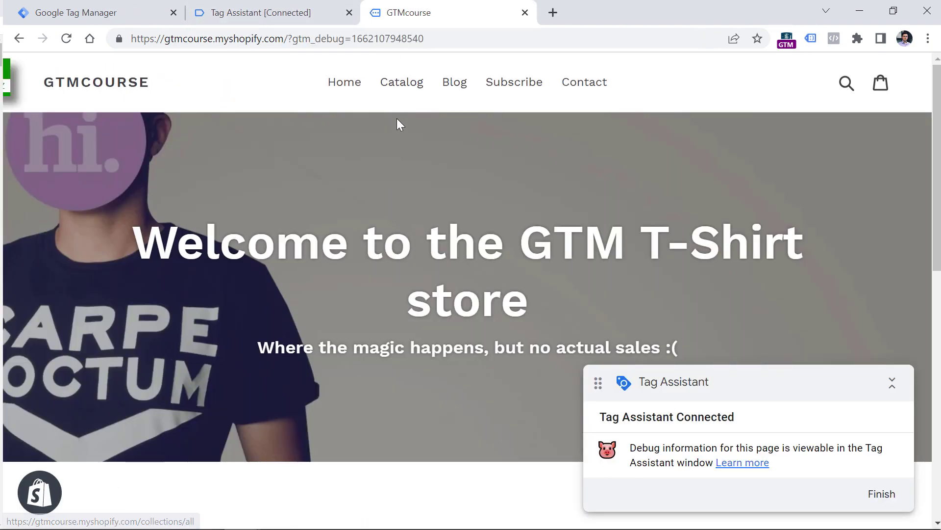
- Follow the Catalog, Blog and Subscribe links in the store's navigation menu to generate test clicks
{"action": "left_click", "coordinate": [398, 149]}
{"action": "left_click", "coordinate": [454, 85]}
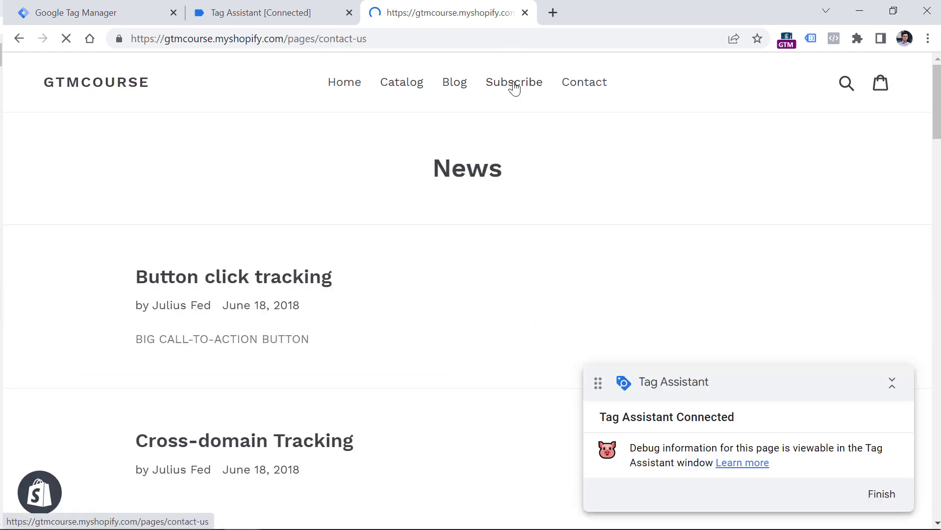
{"action": "left_click", "coordinate": [511, 85]}
- Compare which tags fired on Link Click events 6 and 7 of the GTMcourse page in Tag Assistant
{"action": "left_click", "coordinate": [275, 11]}
{"action": "left_click", "coordinate": [473, 332]}
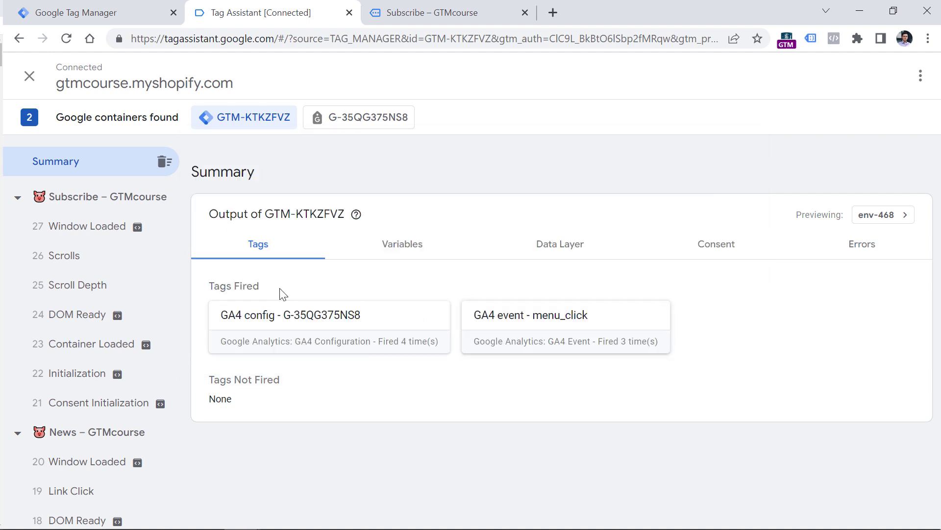
{"action": "scroll", "coordinate": [74, 265], "scroll_direction": "down", "scroll_amount": 5}
{"action": "scroll", "coordinate": [75, 264], "scroll_direction": "down", "scroll_amount": 5}
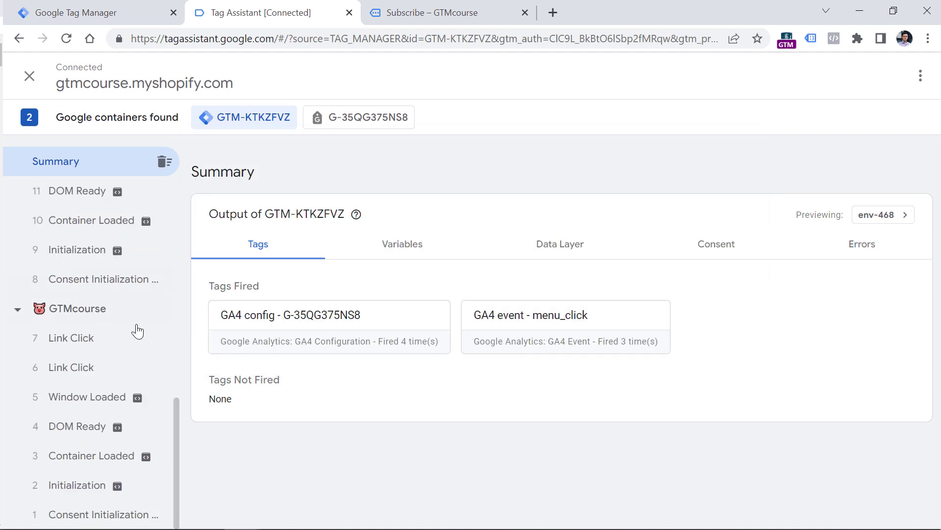
{"action": "left_click", "coordinate": [91, 375]}
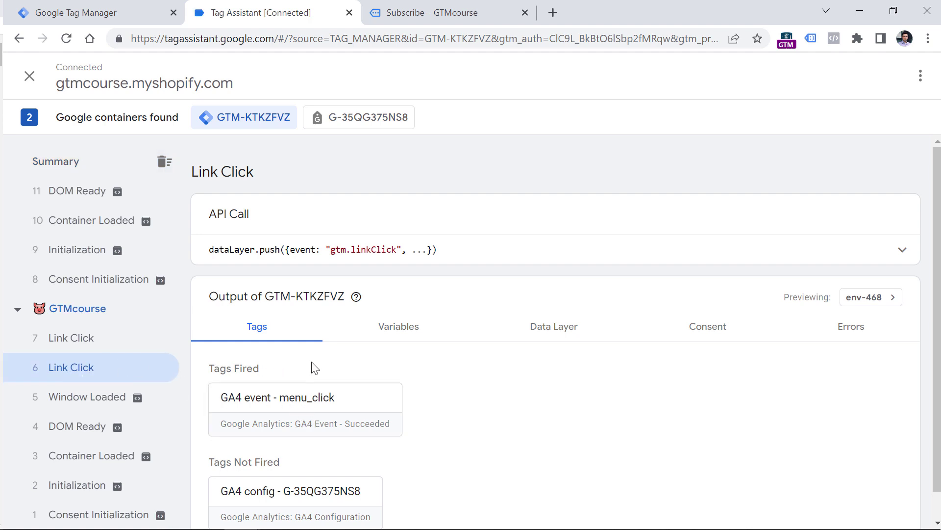
{"action": "left_click", "coordinate": [81, 340]}
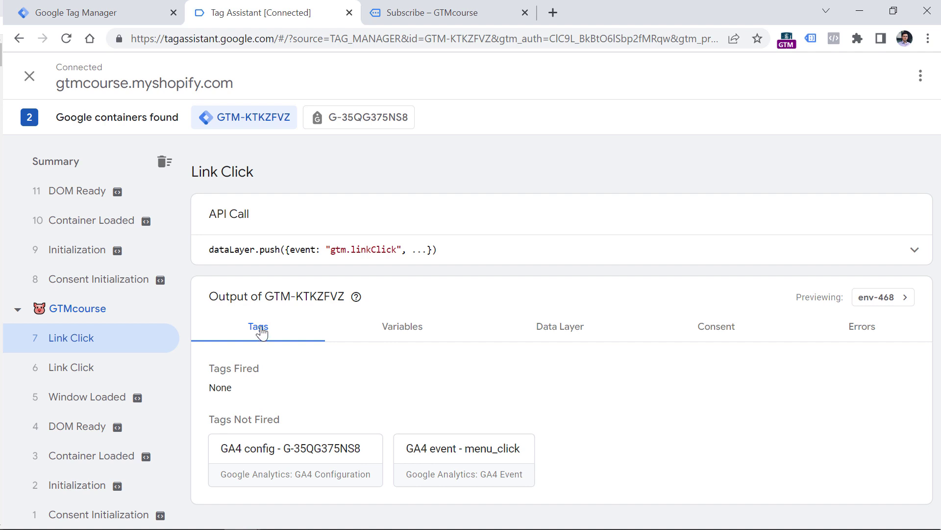
{"action": "left_click", "coordinate": [96, 370]}
{"action": "left_click", "coordinate": [73, 346]}
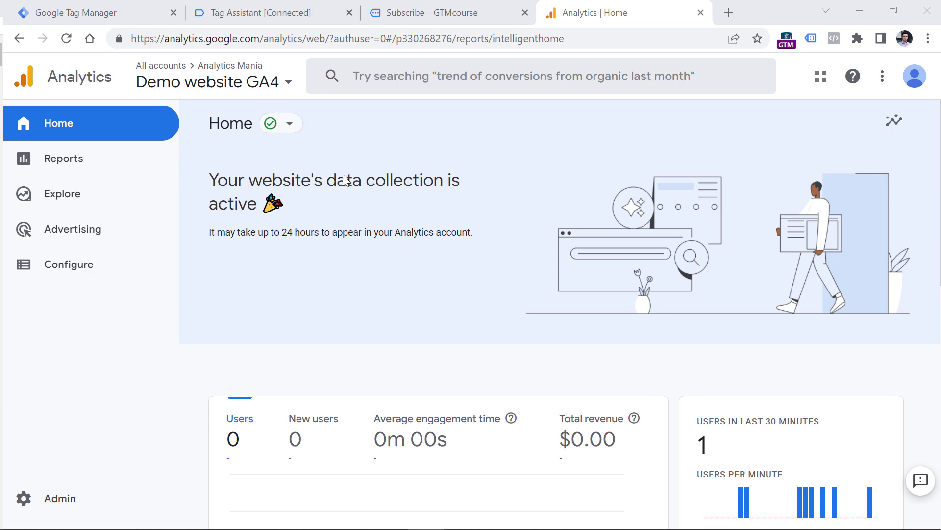
- Open DebugView in Google Analytics and inspect the link_text and link_url parameters of a menu_click event
{"action": "left_click", "coordinate": [56, 269]}
{"action": "left_click", "coordinate": [94, 226]}
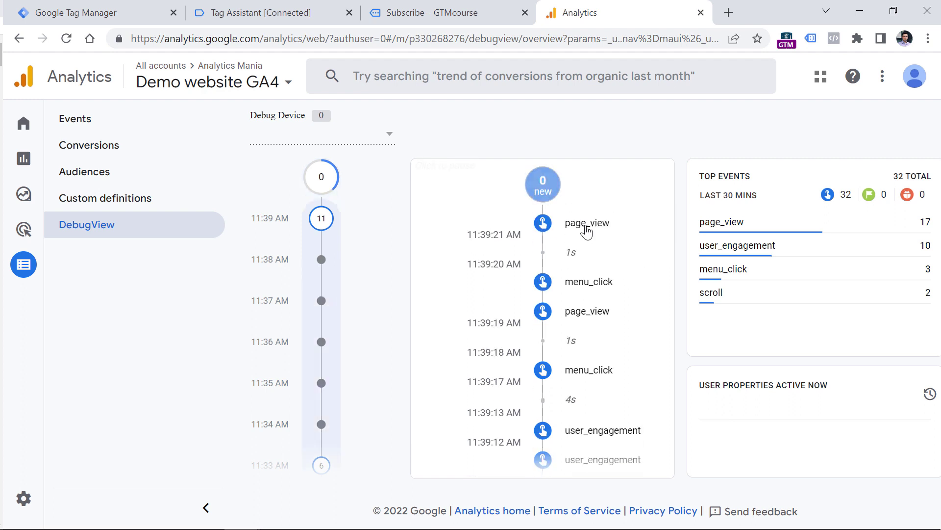
{"action": "left_click", "coordinate": [590, 287]}
{"action": "scroll", "coordinate": [660, 314], "scroll_direction": "down", "scroll_amount": 2}
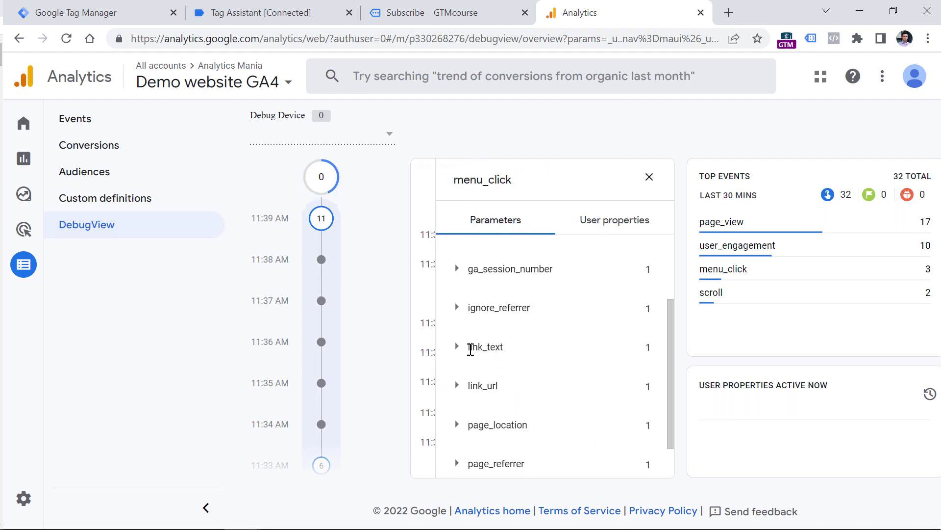
{"action": "left_click", "coordinate": [457, 347]}
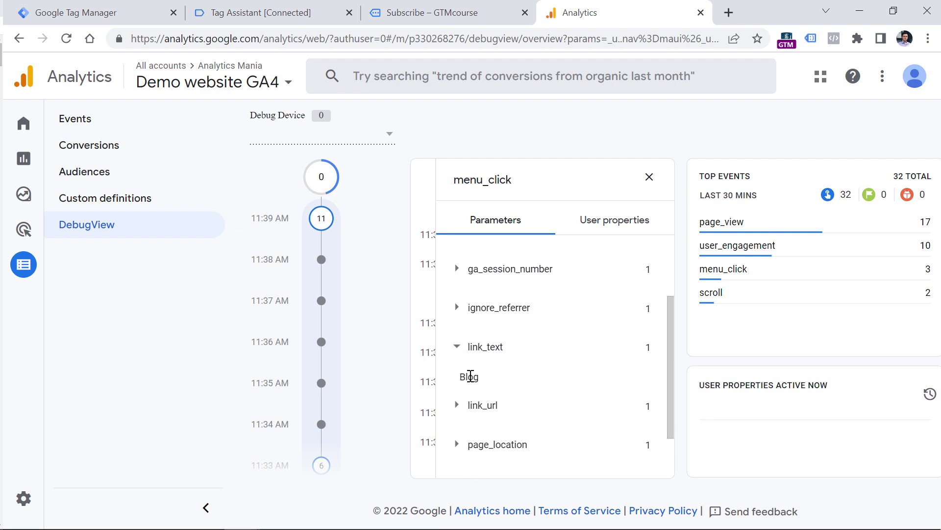
{"action": "left_click", "coordinate": [457, 347]}
{"action": "left_click", "coordinate": [457, 386]}
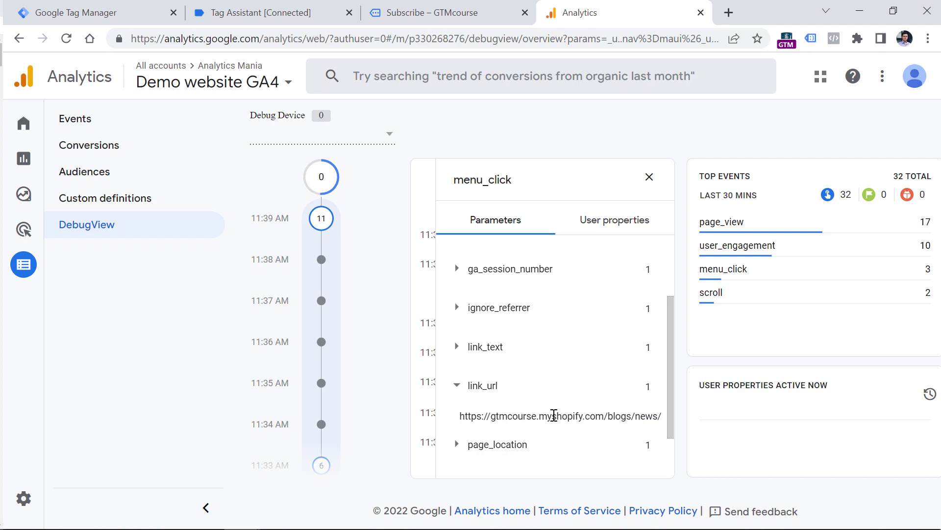
- Publish the Tag Manager workspace changes as a version named "menu link click tracking in GA4" and close the version summary
{"action": "key", "text": "ctrl+1"}
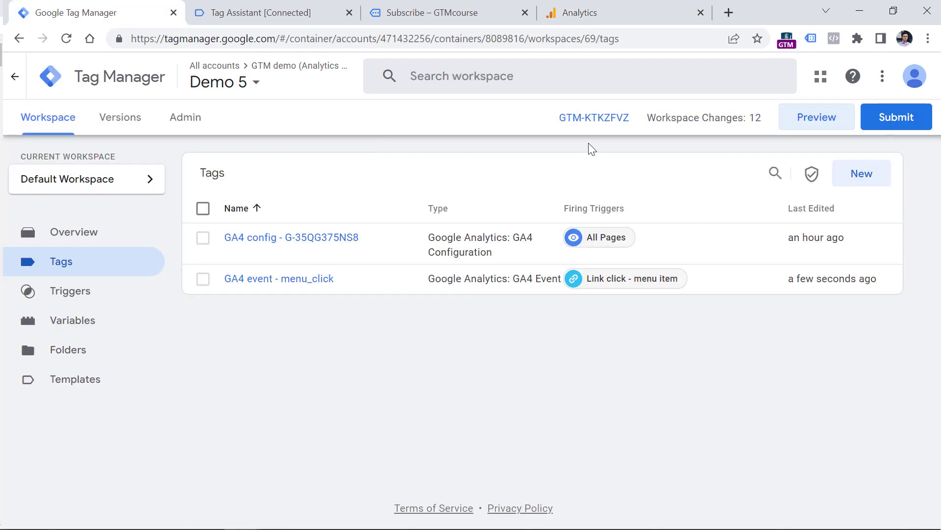
{"action": "left_click", "coordinate": [893, 120]}
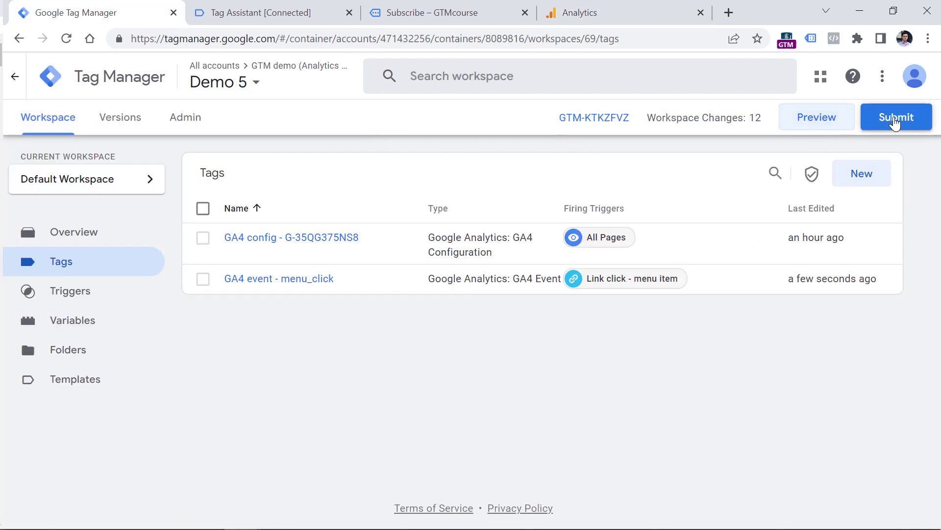
{"action": "left_click", "coordinate": [331, 240]}
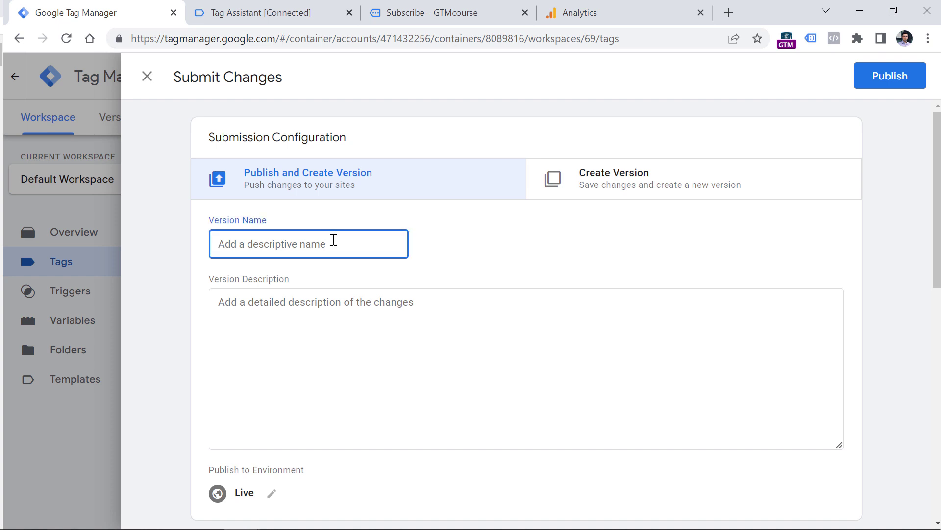
{"action": "type", "text": "menu link"}
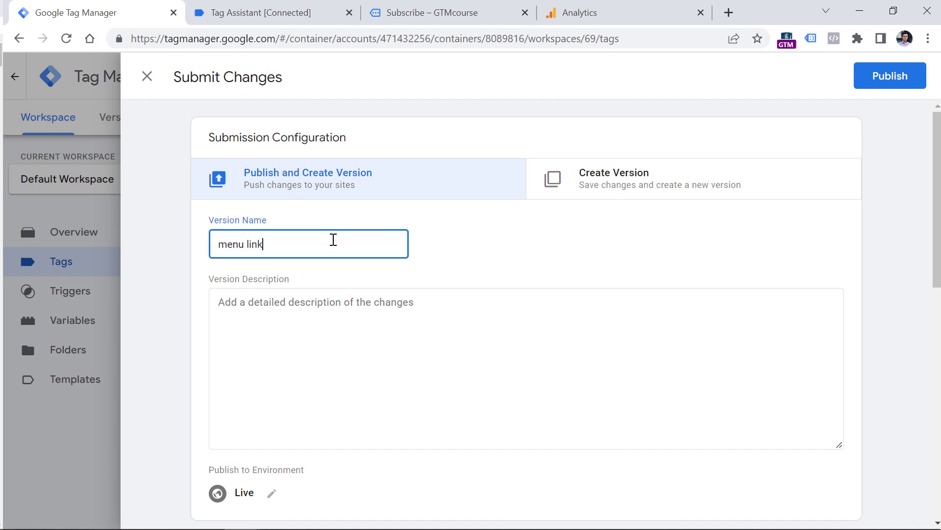
{"action": "type", "text": " click tracking in GA4"}
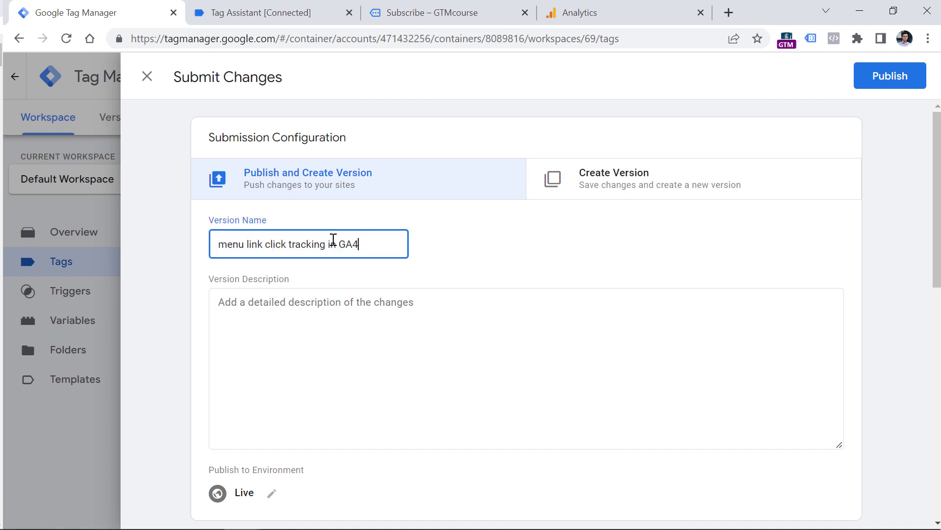
{"action": "left_click", "coordinate": [902, 79]}
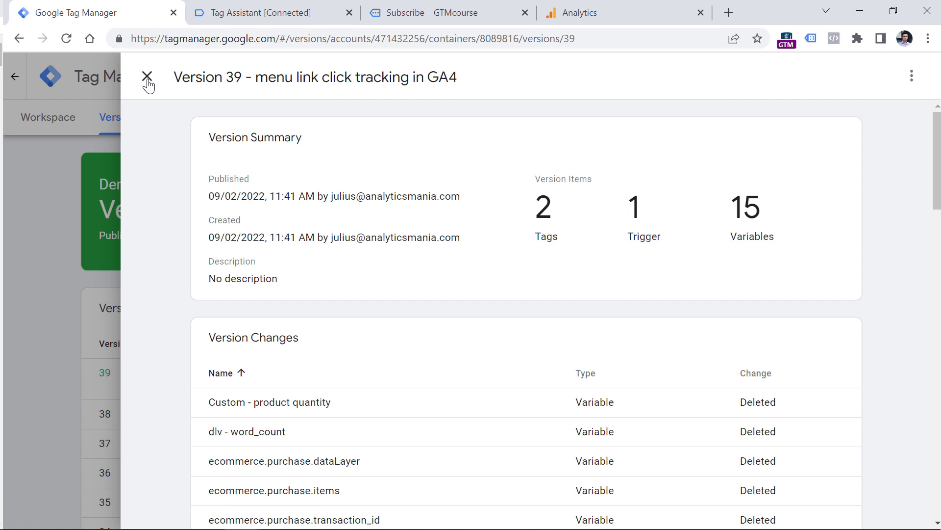
{"action": "left_click", "coordinate": [147, 77]}
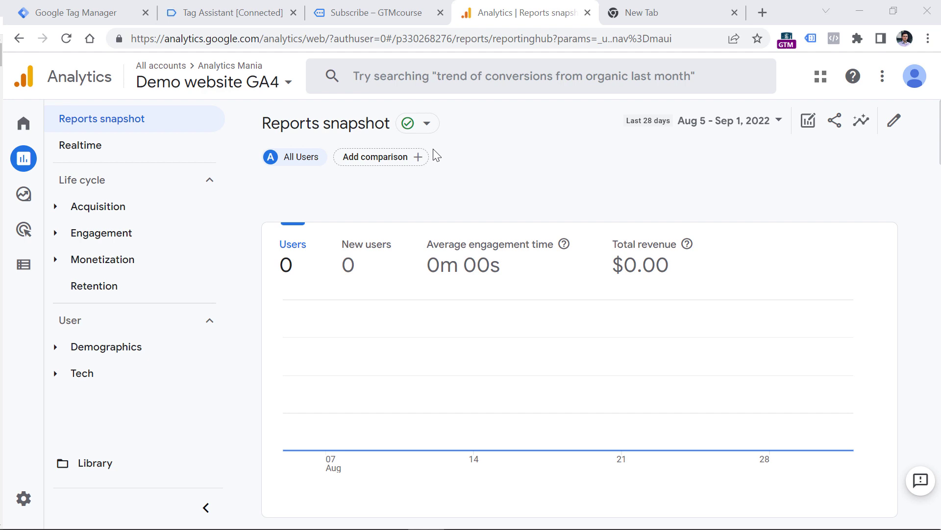
- Open the Events report under Engagement for the Demo website GA4 property in Google Analytics
{"action": "mouse_move", "coordinate": [31, 176]}
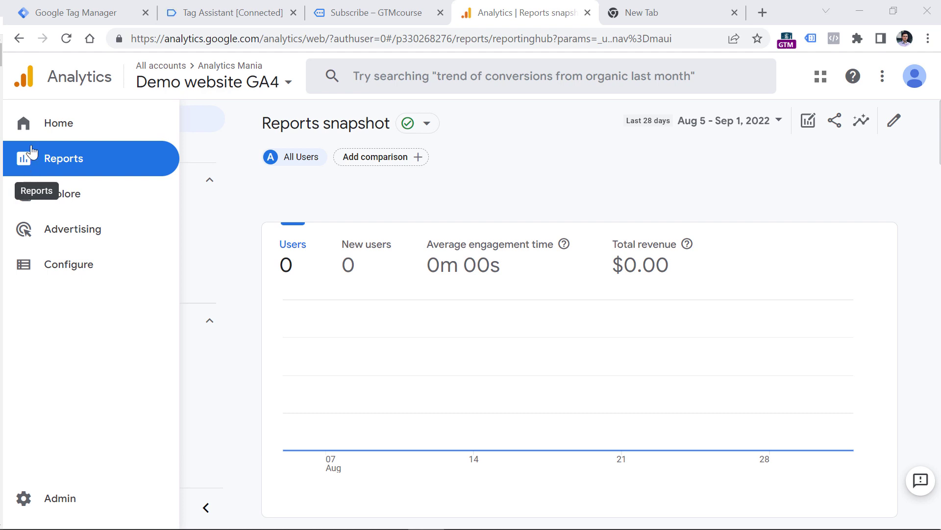
{"action": "left_click", "coordinate": [27, 164]}
{"action": "left_click", "coordinate": [56, 234]}
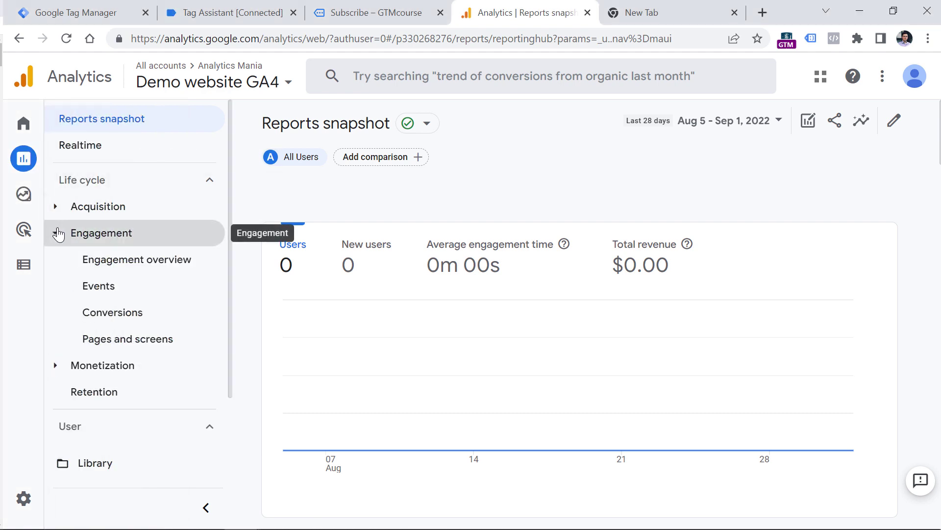
{"action": "left_click", "coordinate": [95, 287]}
{"action": "scroll", "coordinate": [430, 217], "scroll_direction": "down", "scroll_amount": 6}
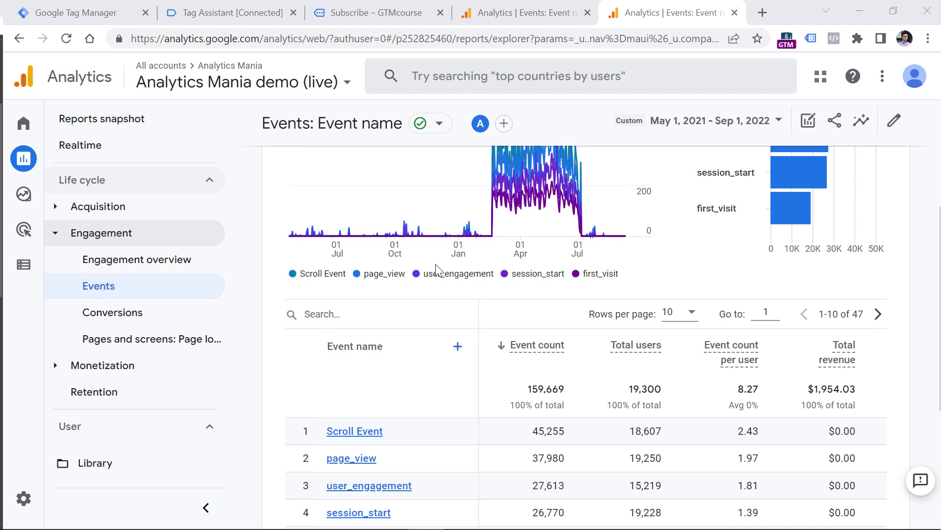
- Find the menu_link_click event on the second page of the Analytics Mania demo (live) Events table and open its report
{"action": "scroll", "coordinate": [277, 230], "scroll_direction": "down", "scroll_amount": 4}
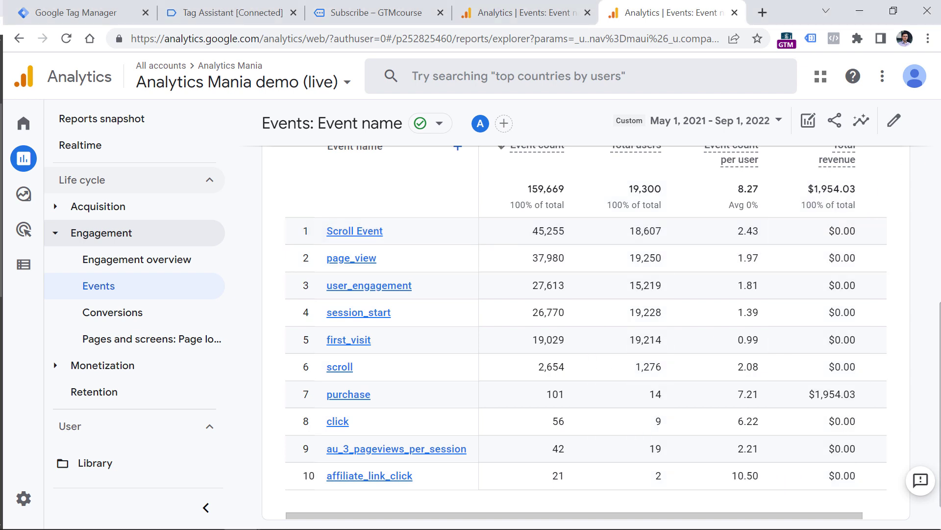
{"action": "scroll", "coordinate": [872, 201], "scroll_direction": "up", "scroll_amount": 1}
{"action": "left_click", "coordinate": [878, 177]}
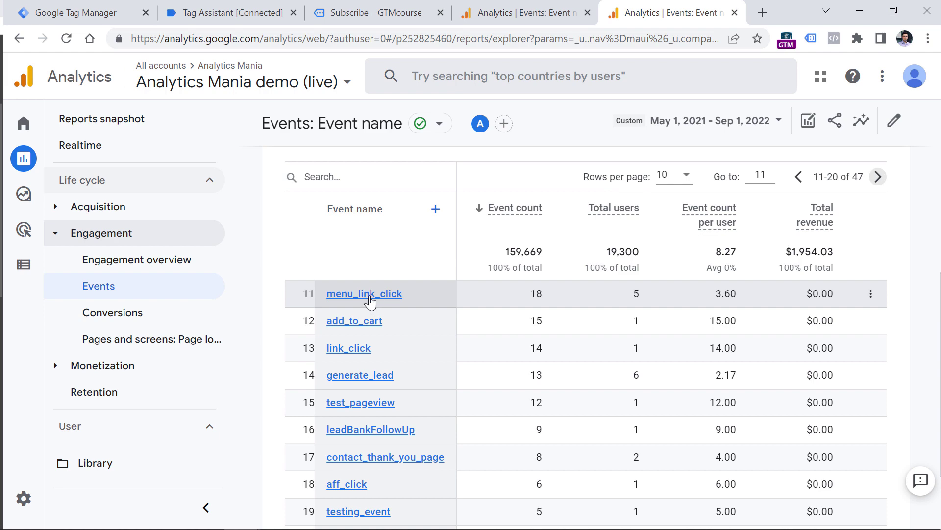
{"action": "left_click", "coordinate": [370, 294]}
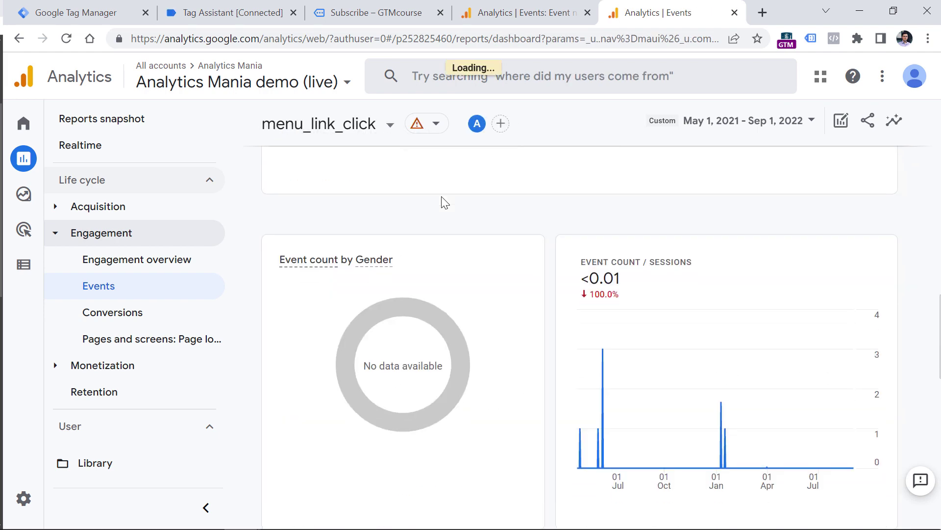
- Examine the Menu item name and Menu item link cards in the menu_link_click event report
{"action": "scroll", "coordinate": [445, 202], "scroll_direction": "down", "scroll_amount": 5}
{"action": "scroll", "coordinate": [445, 221], "scroll_direction": "up", "scroll_amount": 1}
{"action": "scroll", "coordinate": [353, 258], "scroll_direction": "down", "scroll_amount": 1}
{"action": "scroll", "coordinate": [608, 259], "scroll_direction": "down", "scroll_amount": 5}
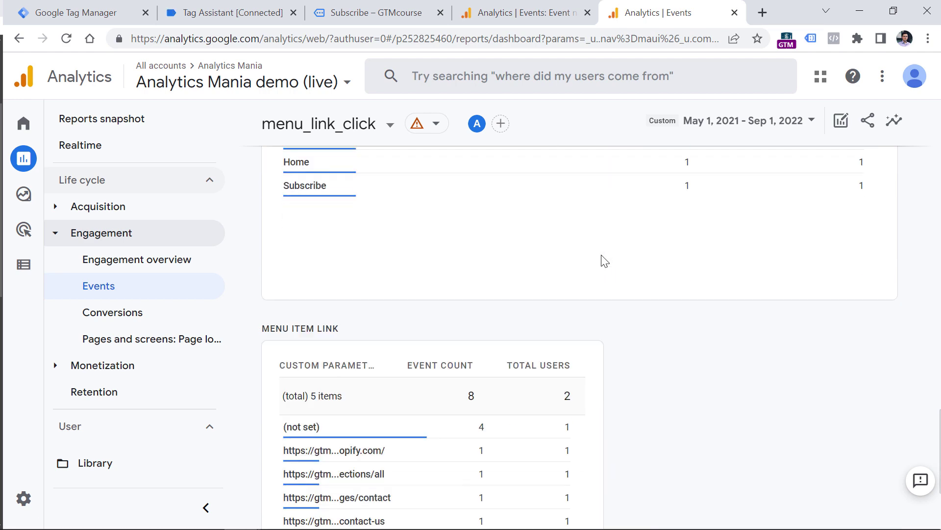
{"action": "scroll", "coordinate": [290, 328], "scroll_direction": "up", "scroll_amount": 5}
{"action": "scroll", "coordinate": [321, 243], "scroll_direction": "down", "scroll_amount": 5}
{"action": "scroll", "coordinate": [327, 331], "scroll_direction": "down", "scroll_amount": 4}
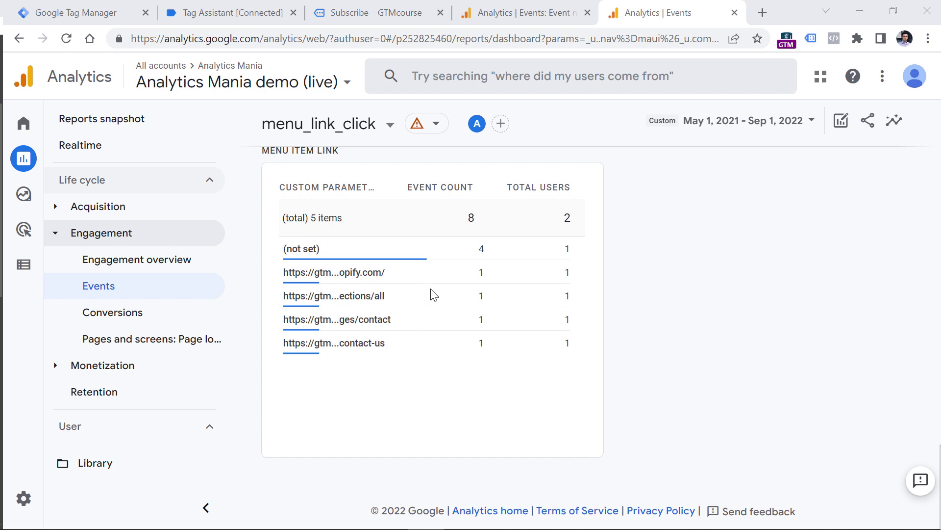
{"action": "scroll", "coordinate": [686, 300], "scroll_direction": "up", "scroll_amount": 9}
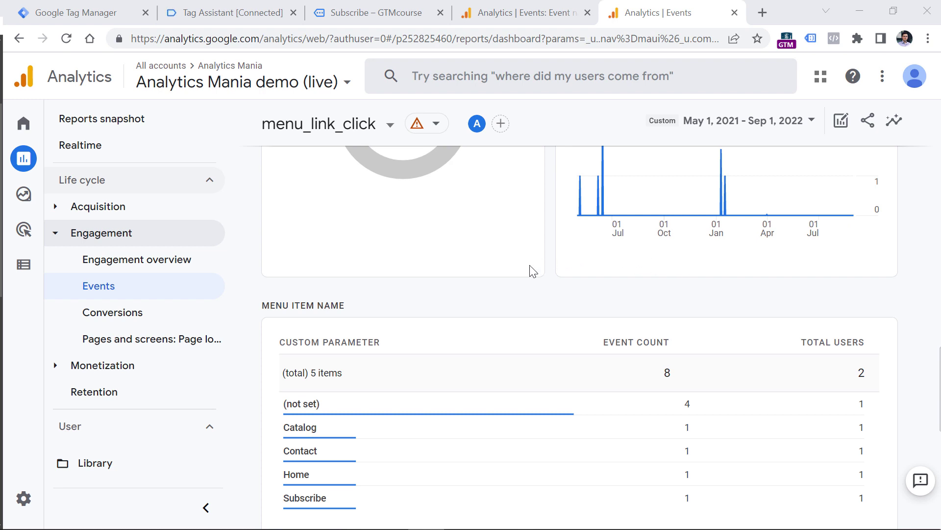
- Start a new custom dimension in the custom definitions of the Analytics Mania demo (live) property
{"action": "left_click", "coordinate": [38, 263]}
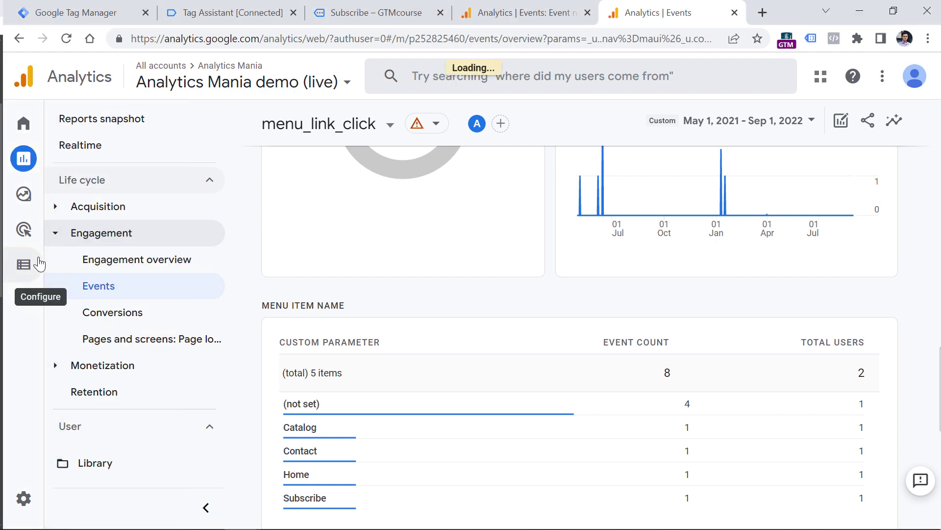
{"action": "left_click", "coordinate": [113, 201]}
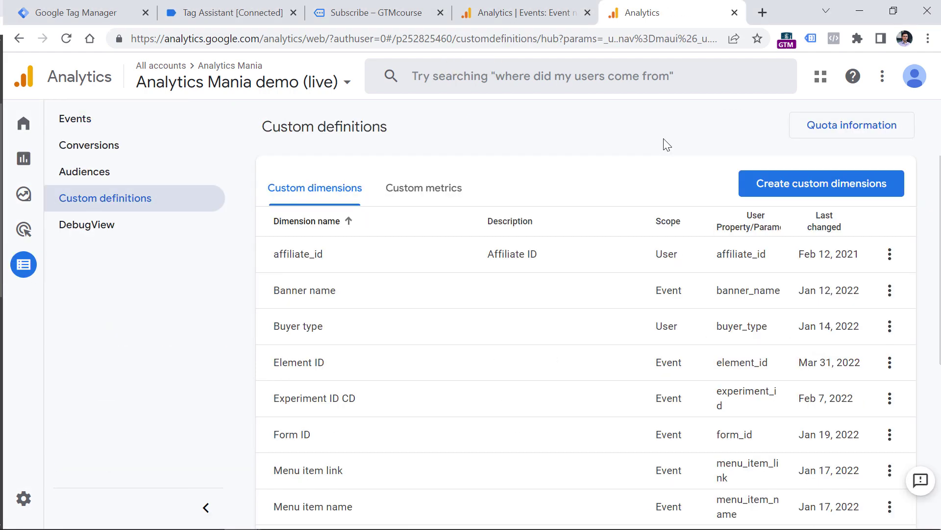
{"action": "left_click", "coordinate": [824, 189]}
{"action": "left_click", "coordinate": [640, 220]}
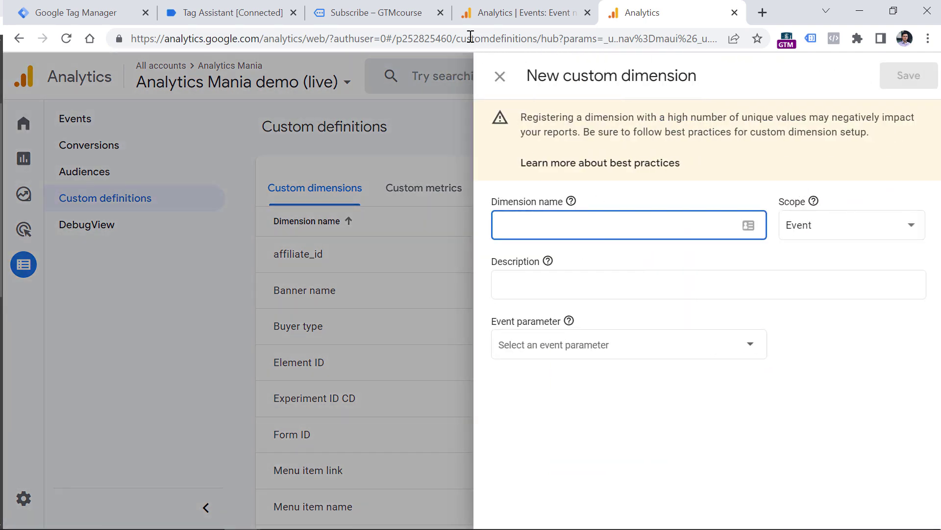
- Check the event parameter names of the GA4 event - menu_click tag in Tag Manager, and return to the new custom dimension form
{"action": "left_click", "coordinate": [88, 6]}
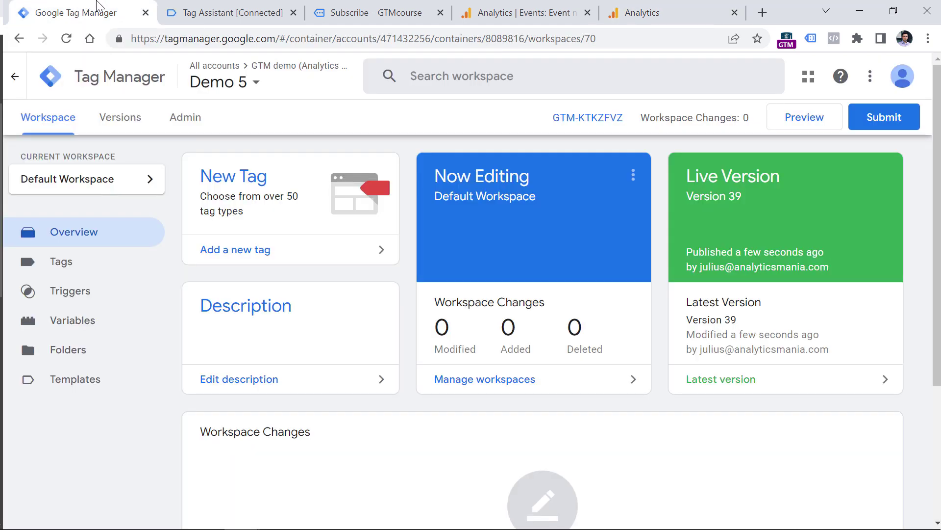
{"action": "left_click", "coordinate": [60, 265]}
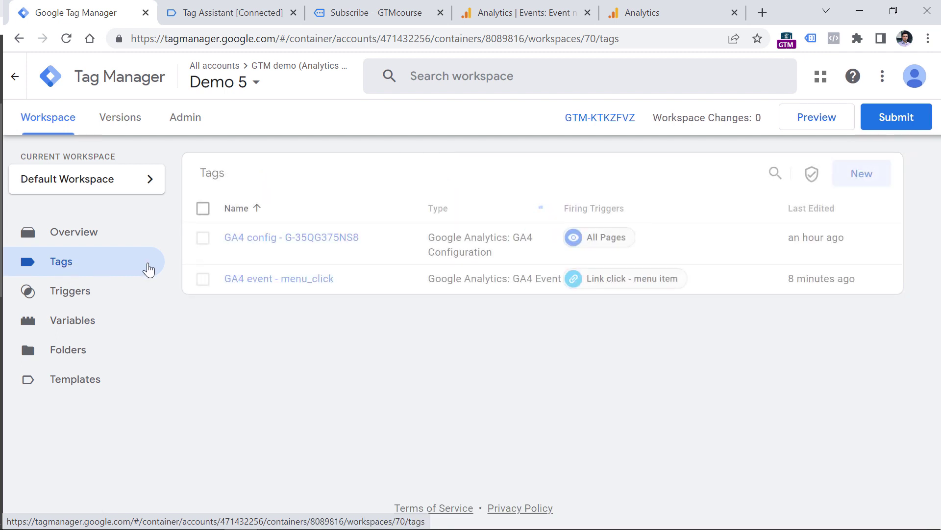
{"action": "left_click", "coordinate": [282, 280]}
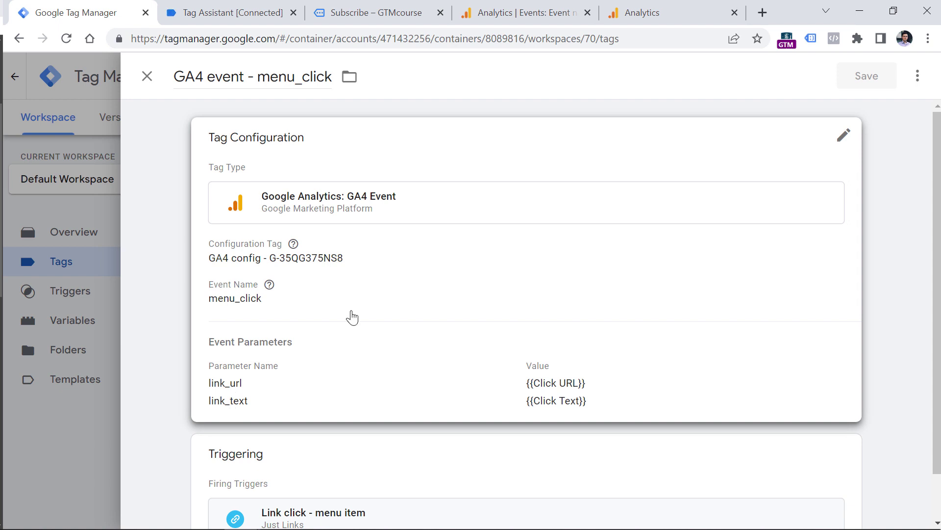
{"action": "left_click", "coordinate": [677, 7]}
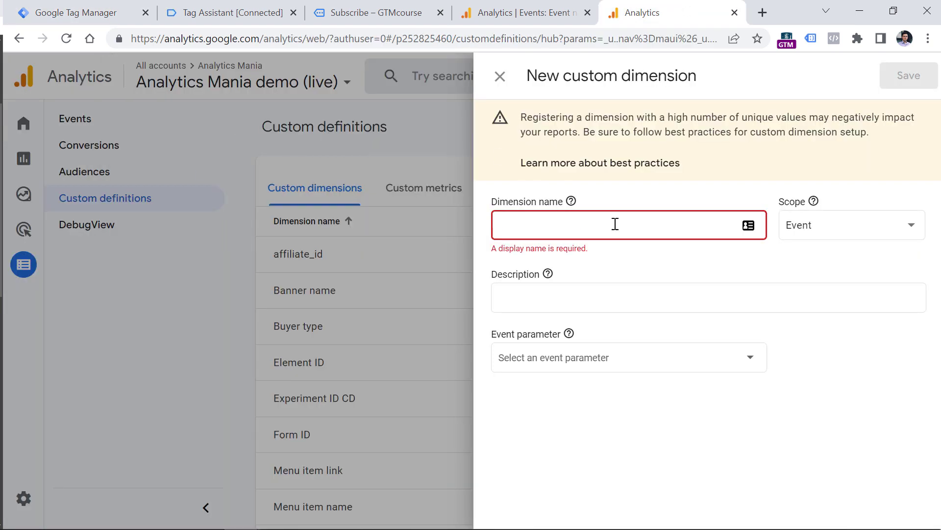
- Name the event-scoped custom dimension "Link URL custom dimension", map it to the link_url event parameter, and save it
{"action": "type", "text": "Link URL ("}
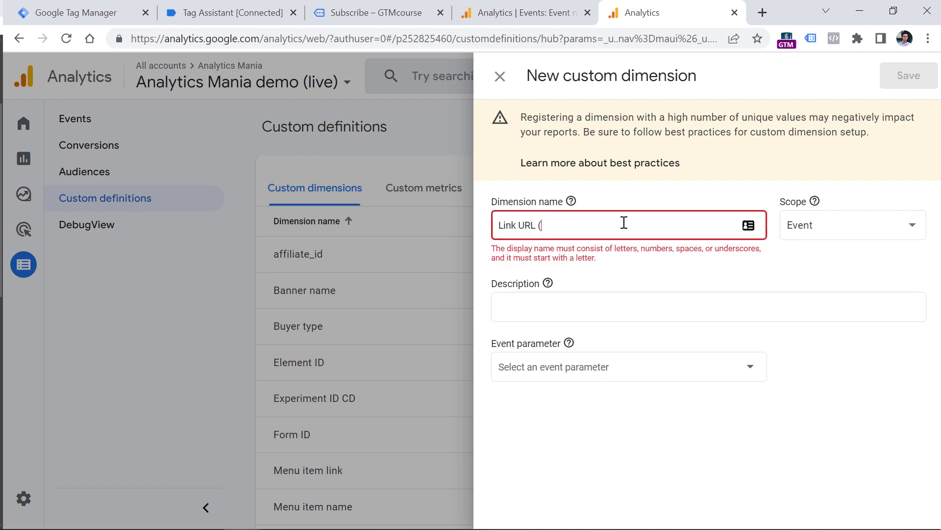
{"action": "key", "text": "BackSpace"}
{"action": "type", "text": "custom dimension"}
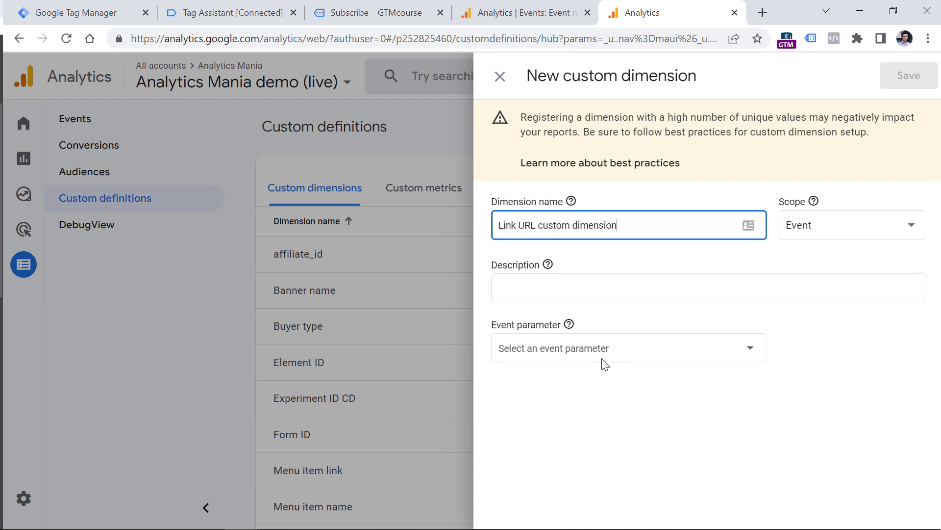
{"action": "left_click", "coordinate": [598, 347]}
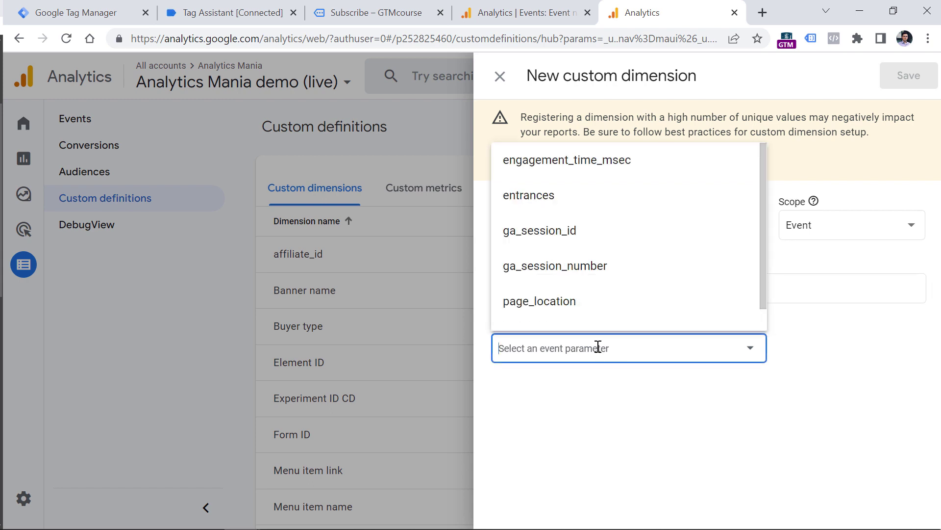
{"action": "type", "text": "link_url"}
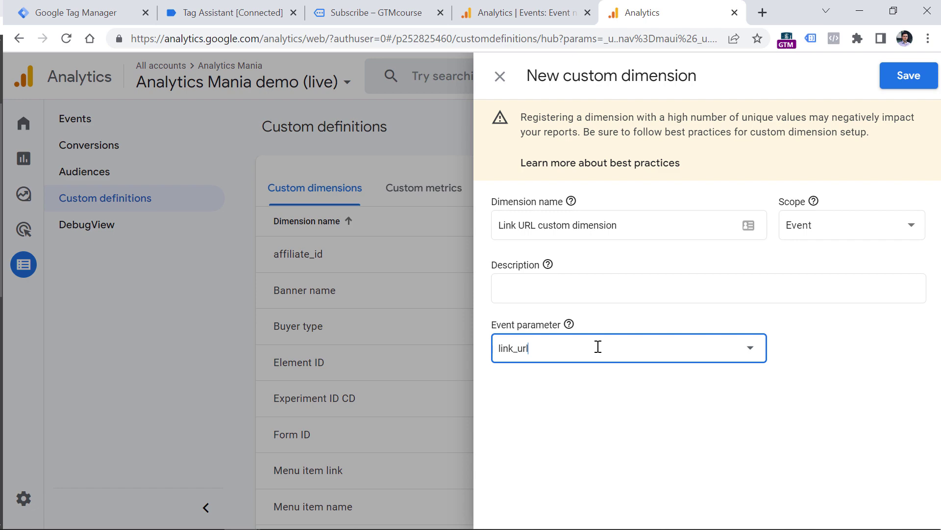
{"action": "left_click", "coordinate": [908, 87]}
- Create an event-scoped custom dimension named "Link text custom dimension" for the link_text event parameter and save it
{"action": "left_click", "coordinate": [821, 185]}
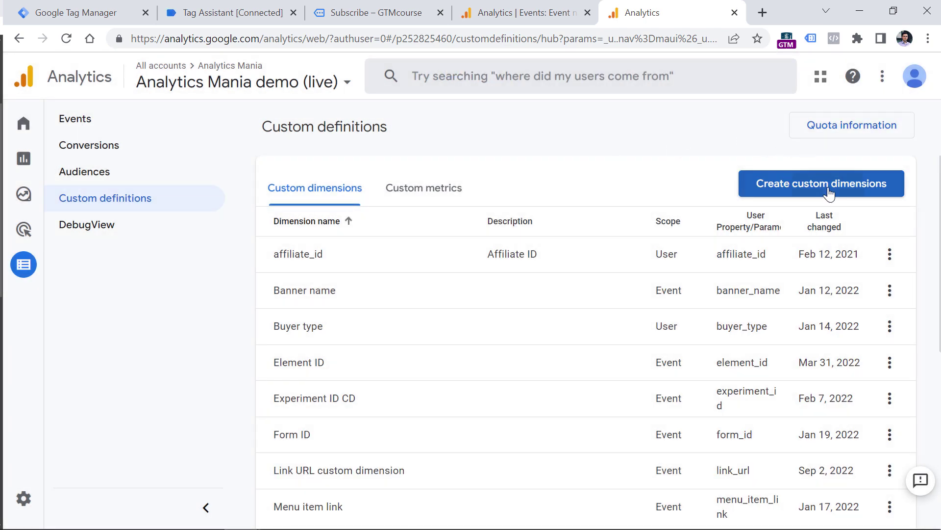
{"action": "left_click", "coordinate": [635, 220]}
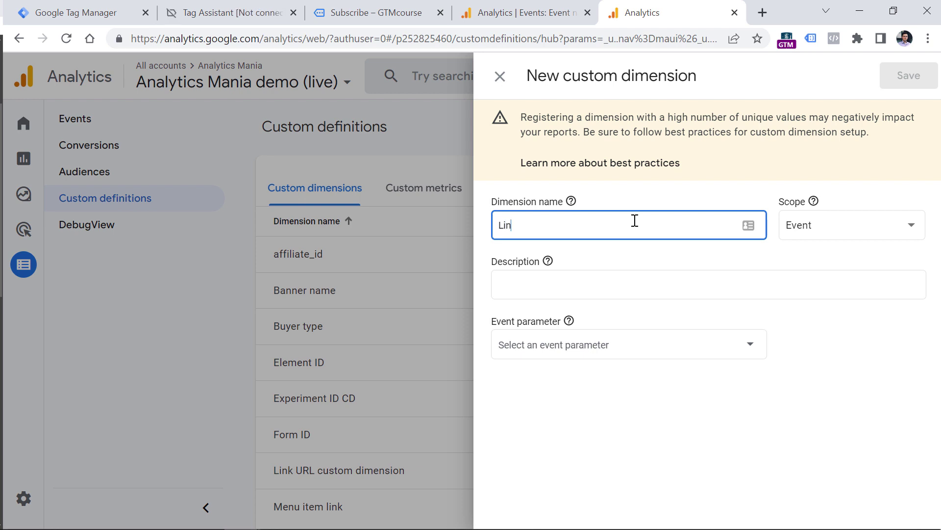
{"action": "type", "text": "Link text custom dimension"}
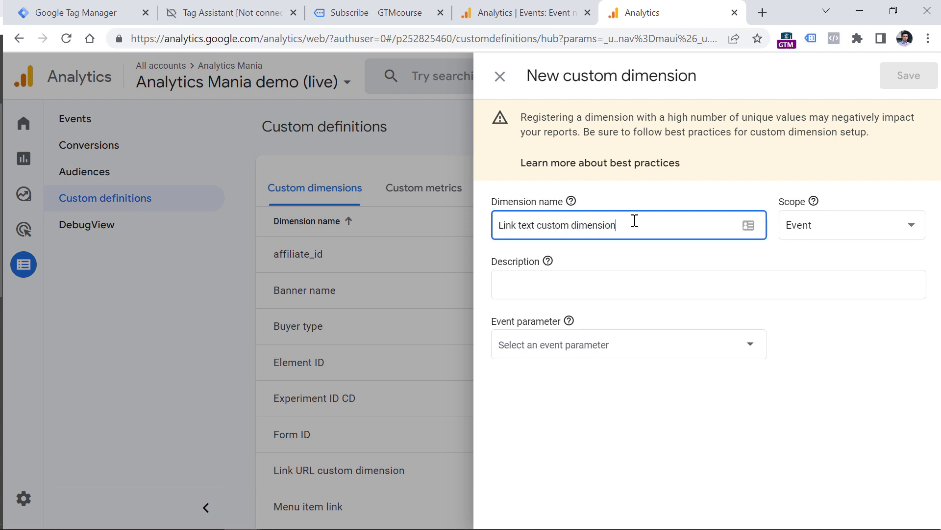
{"action": "key", "text": "Tab"}
{"action": "key", "text": "Tab"}
{"action": "left_click", "coordinate": [540, 362]}
{"action": "type", "text": "link_text"}
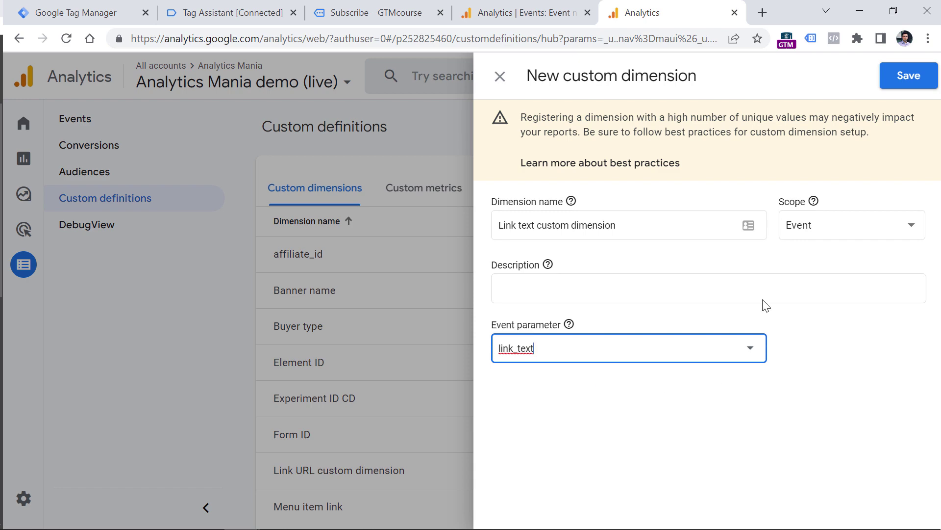
{"action": "left_click", "coordinate": [913, 81]}
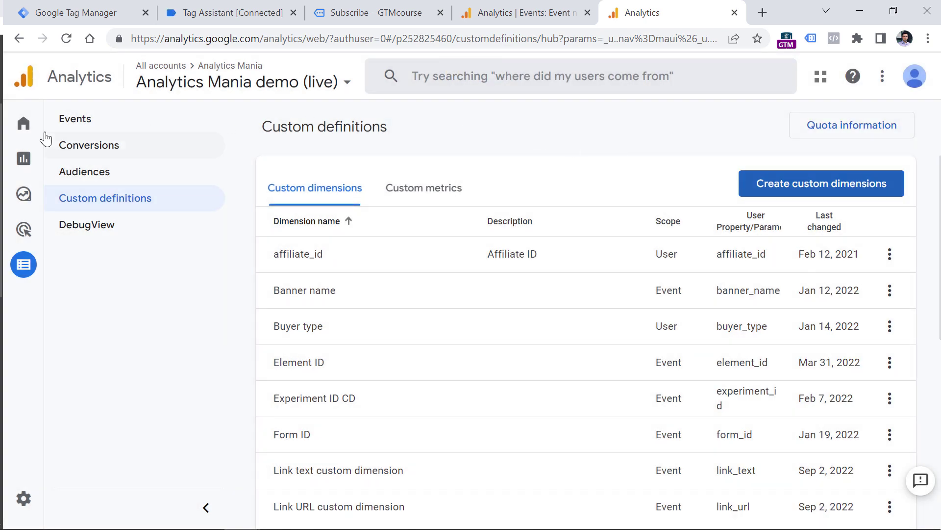
- Open the menu_link_click event's report from the second page of the Engagement Events table
{"action": "left_click", "coordinate": [24, 170]}
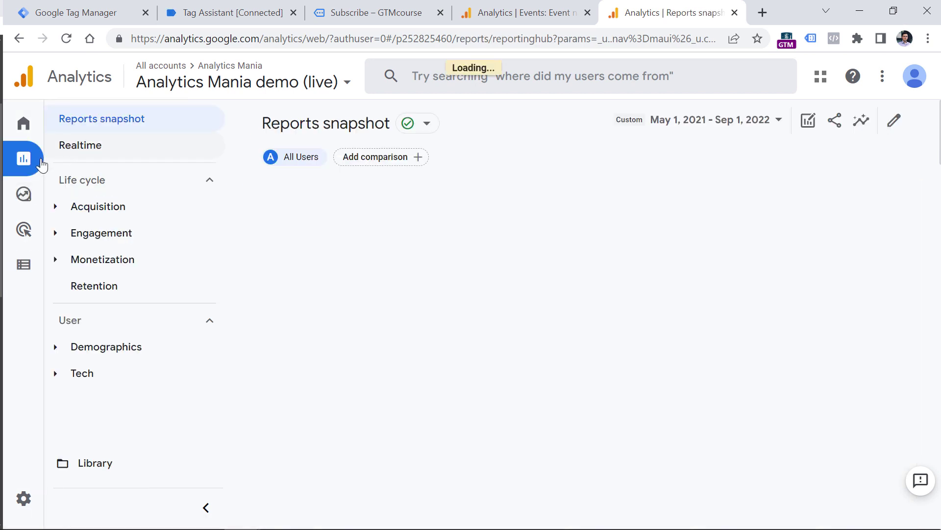
{"action": "left_click", "coordinate": [61, 232]}
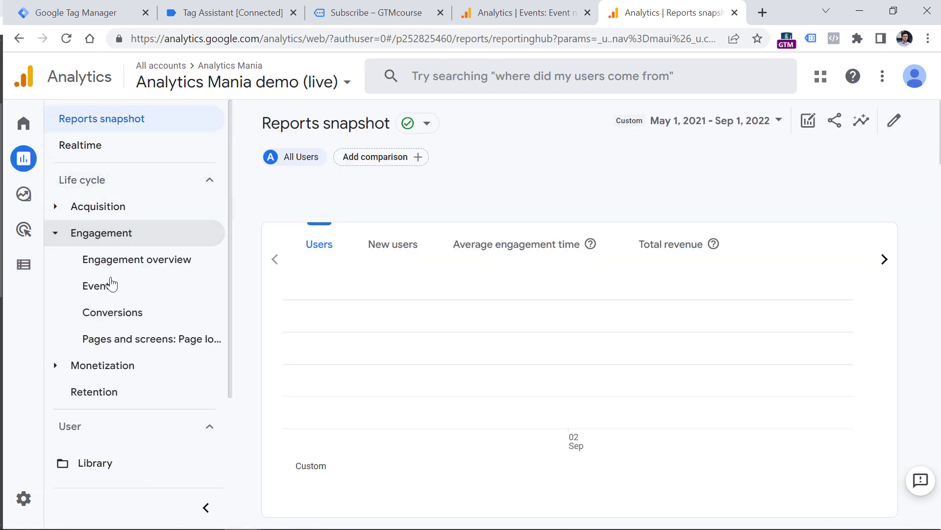
{"action": "left_click", "coordinate": [183, 284]}
{"action": "scroll", "coordinate": [753, 196], "scroll_direction": "down", "scroll_amount": 10}
{"action": "scroll", "coordinate": [753, 196], "scroll_direction": "up", "scroll_amount": 5}
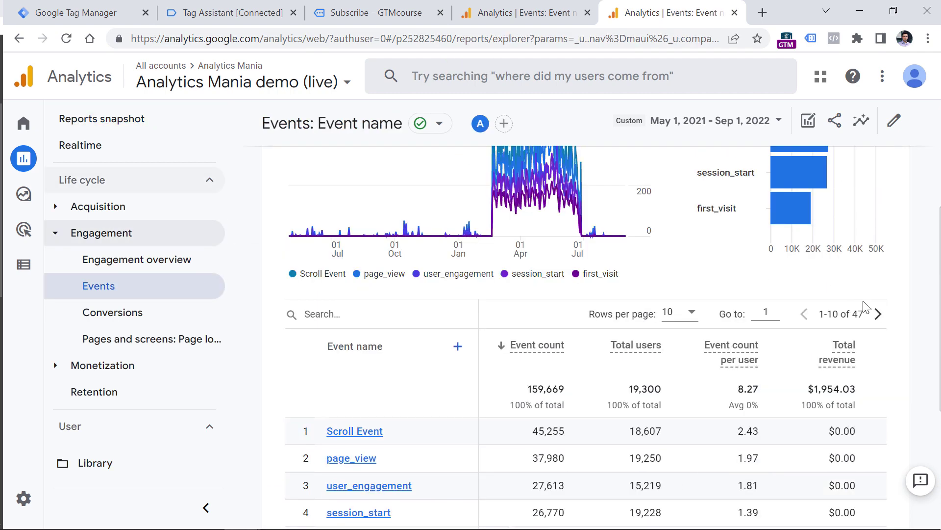
{"action": "left_click", "coordinate": [878, 314]}
{"action": "left_click", "coordinate": [363, 437]}
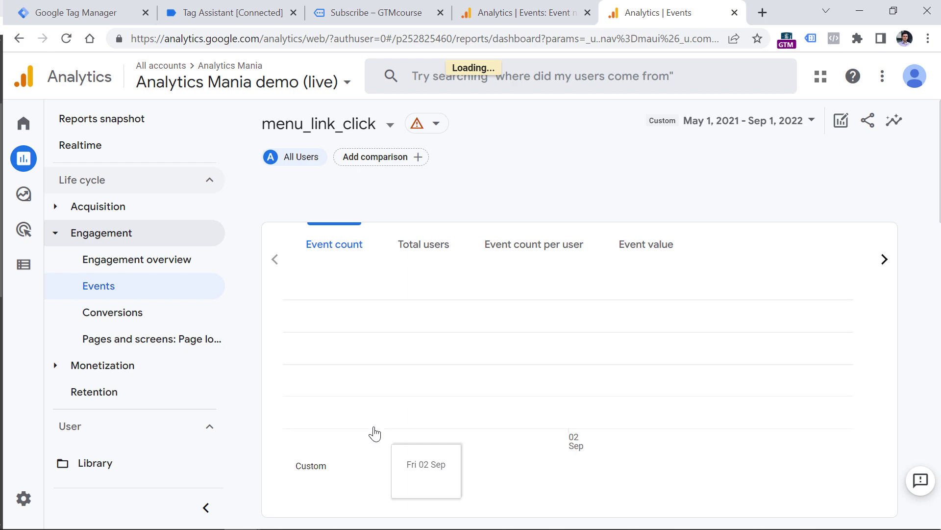
- Examine the Menu item name and Menu item link parameter cards in the menu_link_click report
{"action": "scroll", "coordinate": [506, 254], "scroll_direction": "down", "scroll_amount": 6}
{"action": "scroll", "coordinate": [504, 247], "scroll_direction": "down", "scroll_amount": 15}
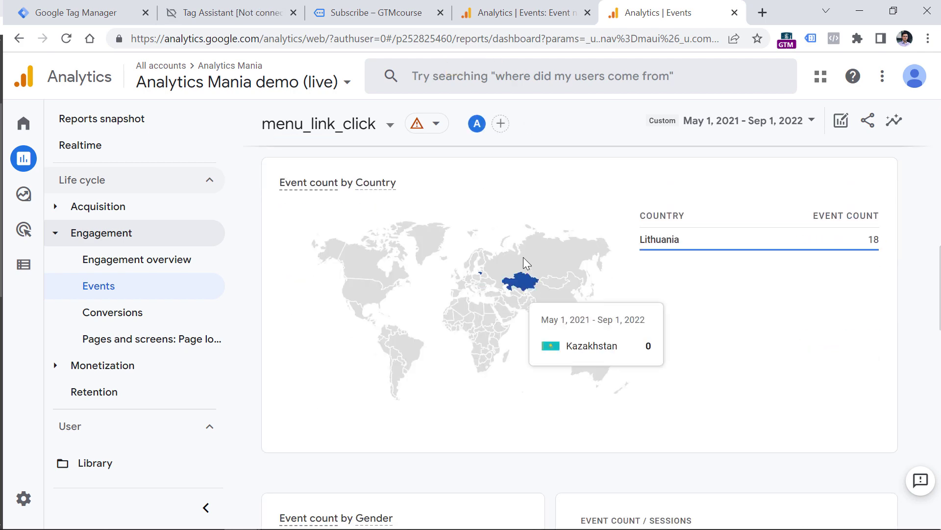
{"action": "scroll", "coordinate": [474, 241], "scroll_direction": "up", "scroll_amount": 5}
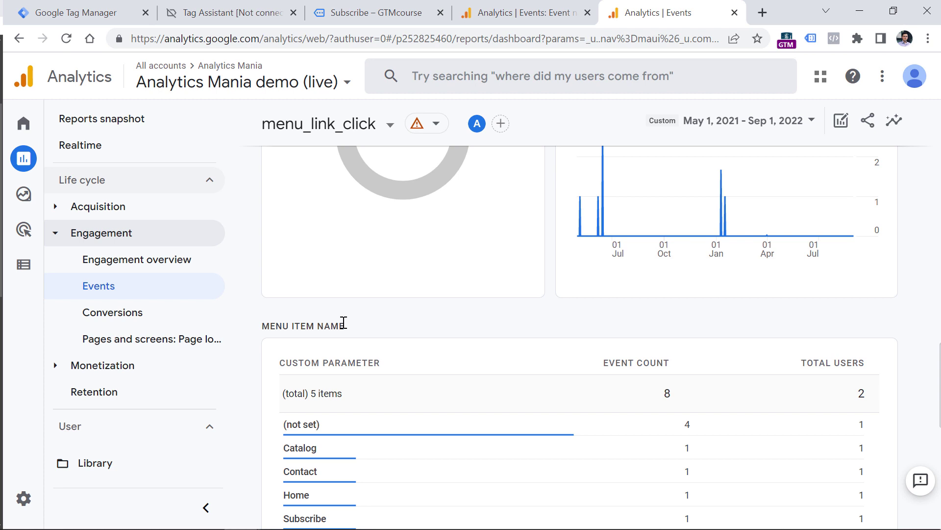
{"action": "scroll", "coordinate": [312, 447], "scroll_direction": "down", "scroll_amount": 10}
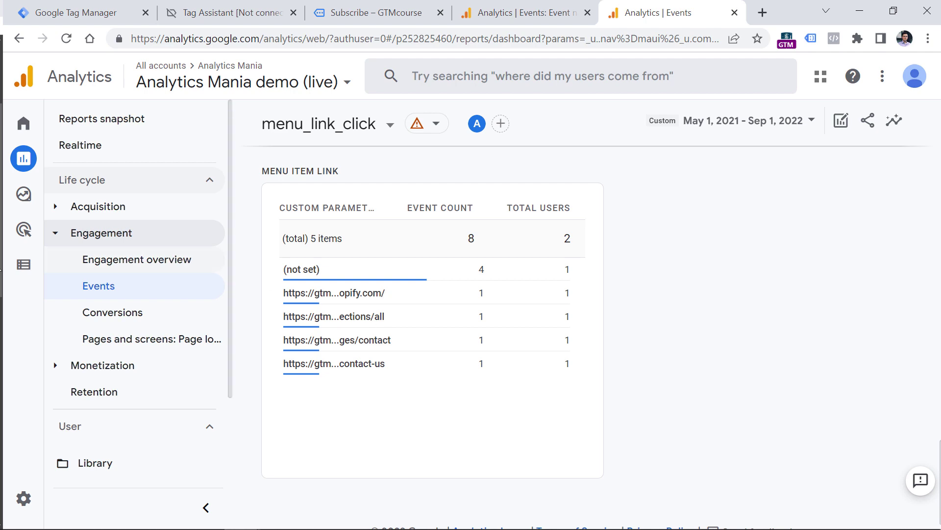
{"action": "scroll", "coordinate": [487, 183], "scroll_direction": "up", "scroll_amount": 10}
{"action": "scroll", "coordinate": [414, 311], "scroll_direction": "down", "scroll_amount": 12}
{"action": "scroll", "coordinate": [381, 359], "scroll_direction": "down", "scroll_amount": 10}
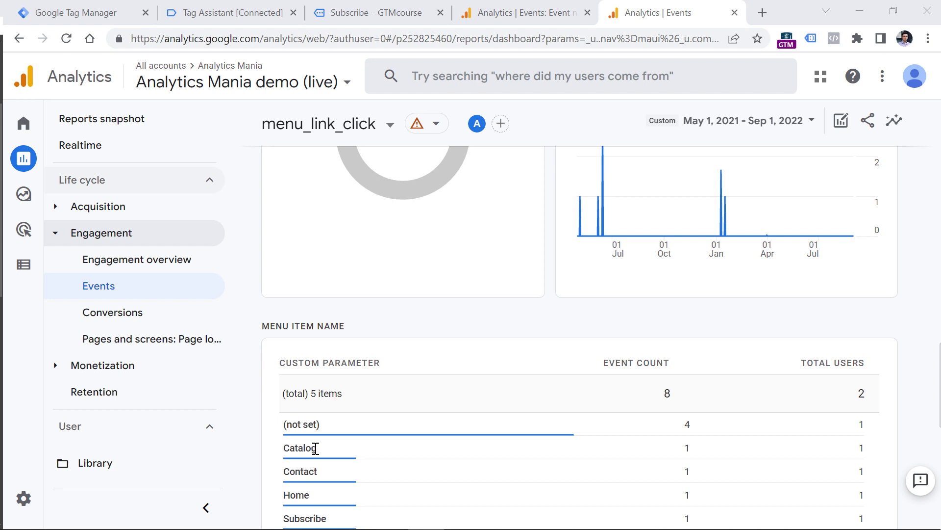
- Create a new free-form exploration in the Analytics Mania demo (live) property
{"action": "mouse_move", "coordinate": [35, 198]}
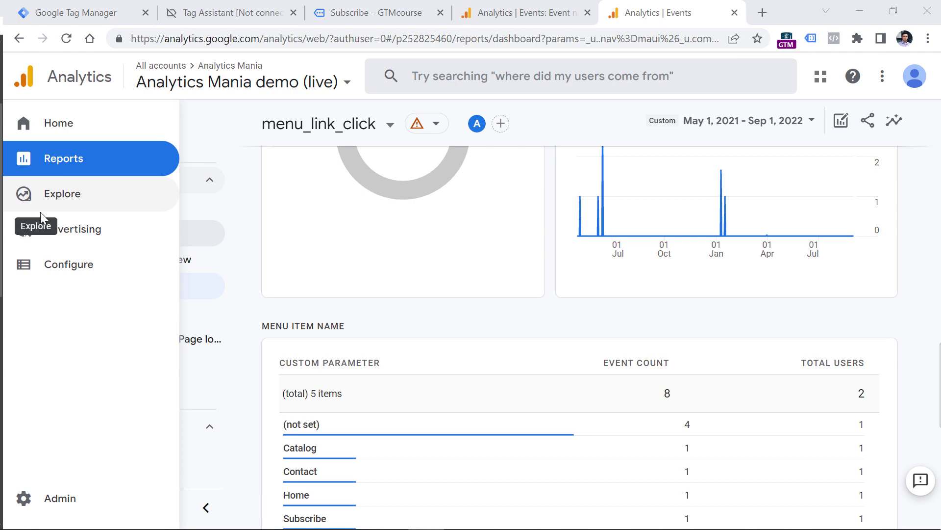
{"action": "left_click", "coordinate": [43, 206]}
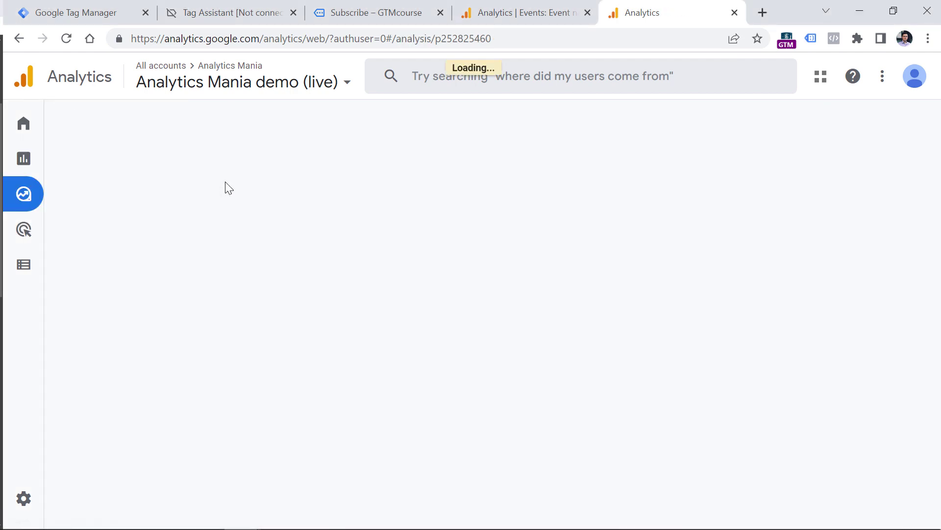
{"action": "left_click", "coordinate": [386, 266]}
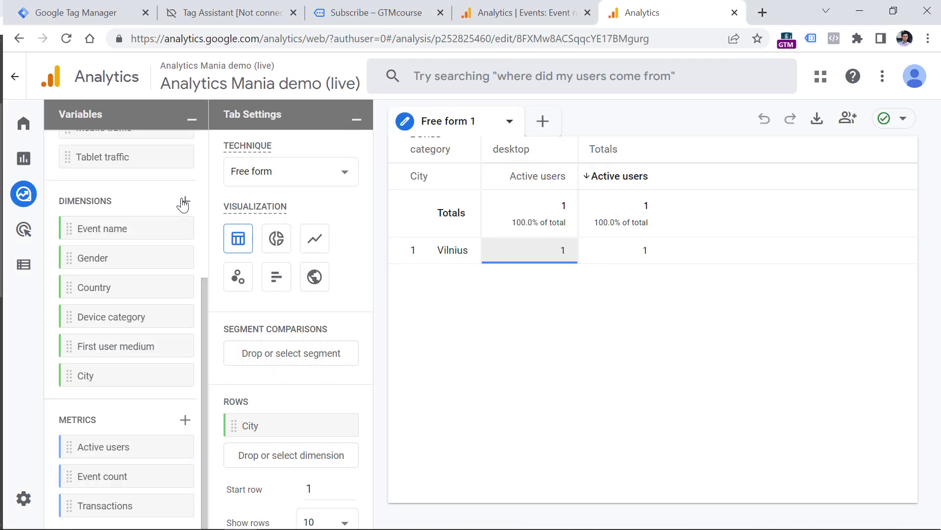
- Import the predefined Link URL and Link text dimensions into the exploration's variables
{"action": "left_click", "coordinate": [185, 203]}
{"action": "type", "text": "link url"}
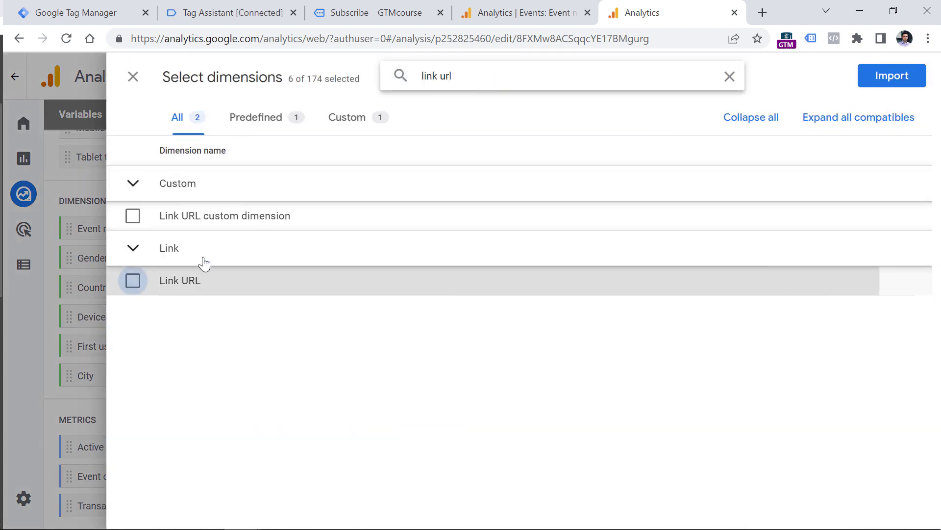
{"action": "left_click", "coordinate": [133, 281]}
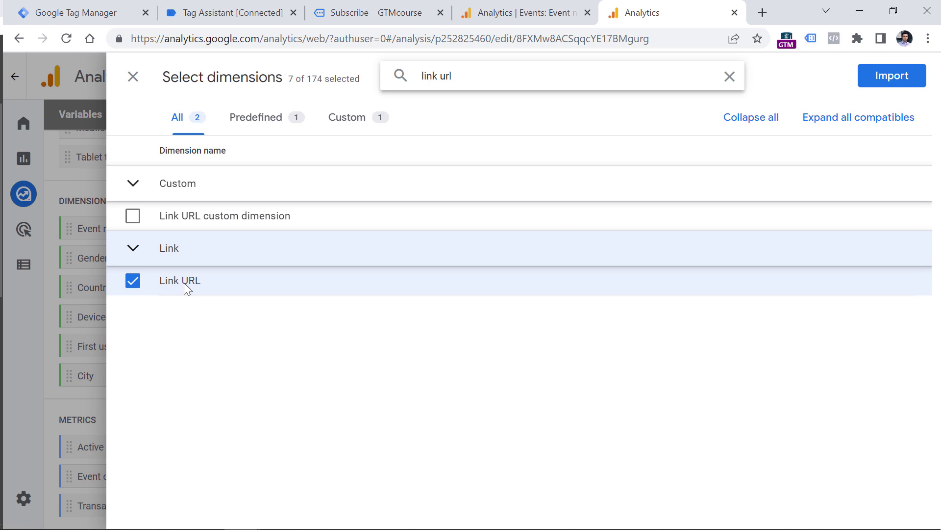
{"action": "double_click", "coordinate": [462, 76]}
{"action": "type", "text": "text"}
{"action": "left_click", "coordinate": [132, 280]}
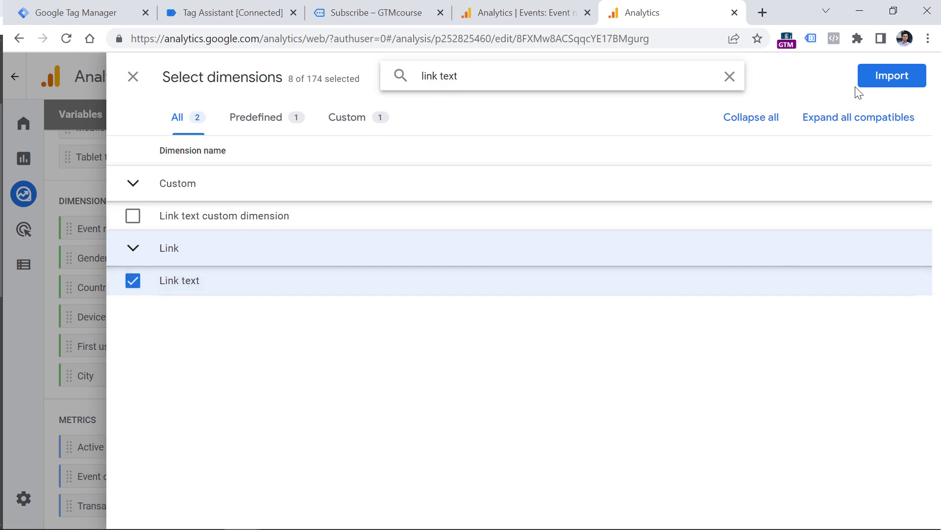
{"action": "left_click", "coordinate": [899, 75]}
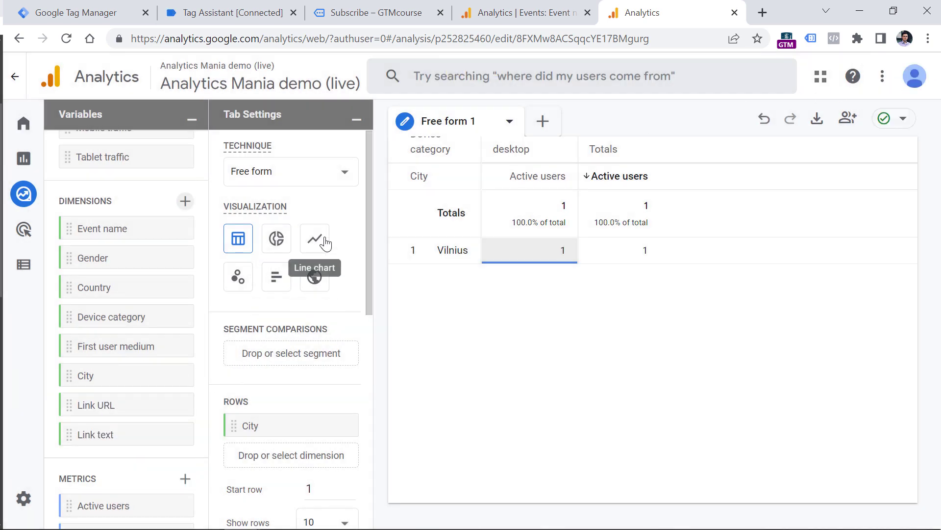
- Remove City from the rows, Device category from the columns, and Active users from the values of Free form 1
{"action": "scroll", "coordinate": [337, 391], "scroll_direction": "down", "scroll_amount": 5}
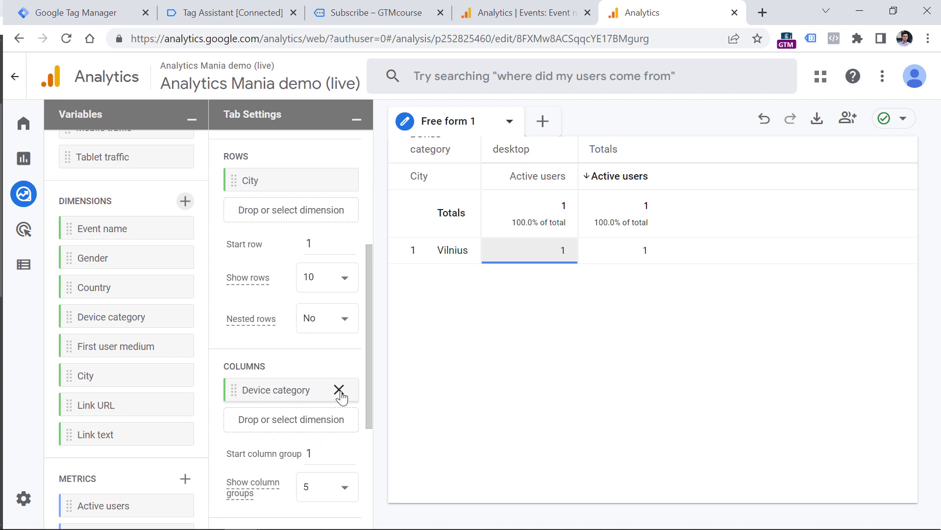
{"action": "left_click", "coordinate": [338, 180]}
{"action": "left_click", "coordinate": [341, 359]}
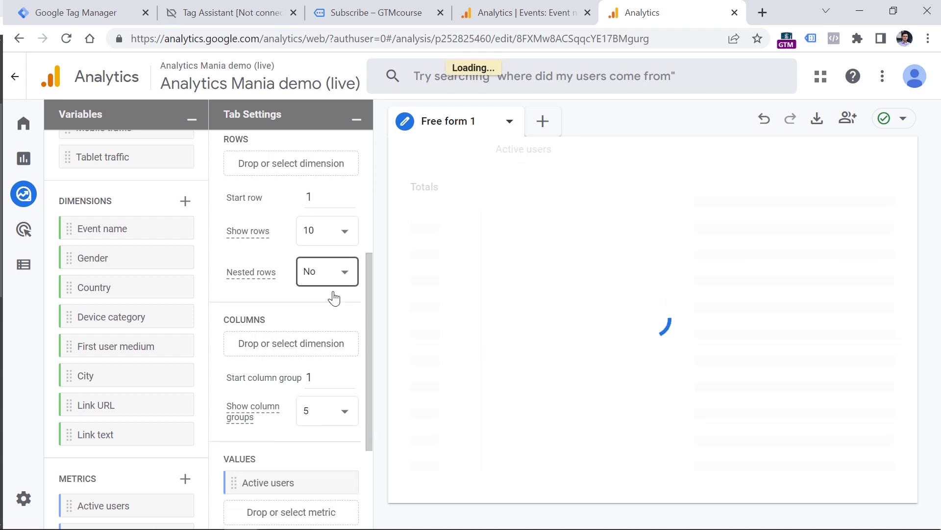
{"action": "scroll", "coordinate": [334, 298], "scroll_direction": "down", "scroll_amount": 3}
{"action": "left_click", "coordinate": [339, 343]}
{"action": "scroll", "coordinate": [175, 345], "scroll_direction": "down", "scroll_amount": 1}
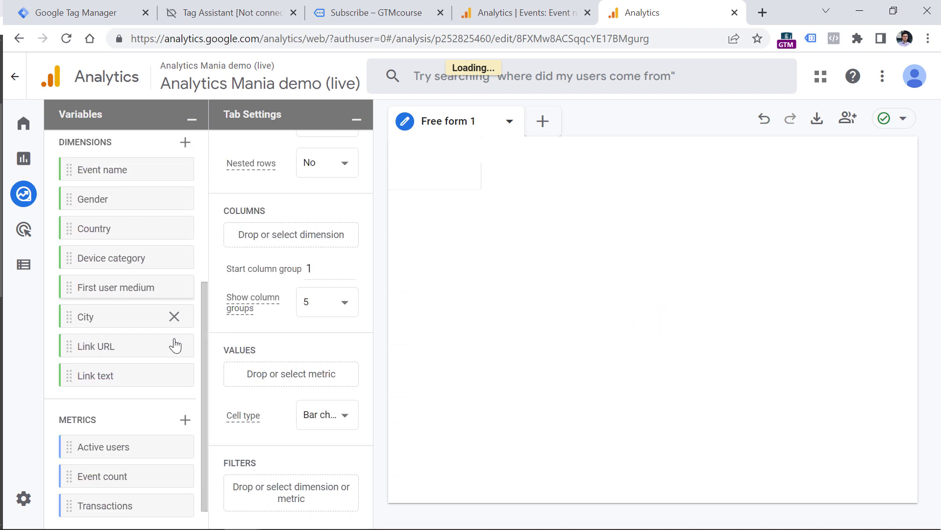
- Add Event count as the value and Link text as the row dimension of the free-form table
{"action": "left_click_drag", "start_coordinate": [122, 475], "coordinate": [248, 384]}
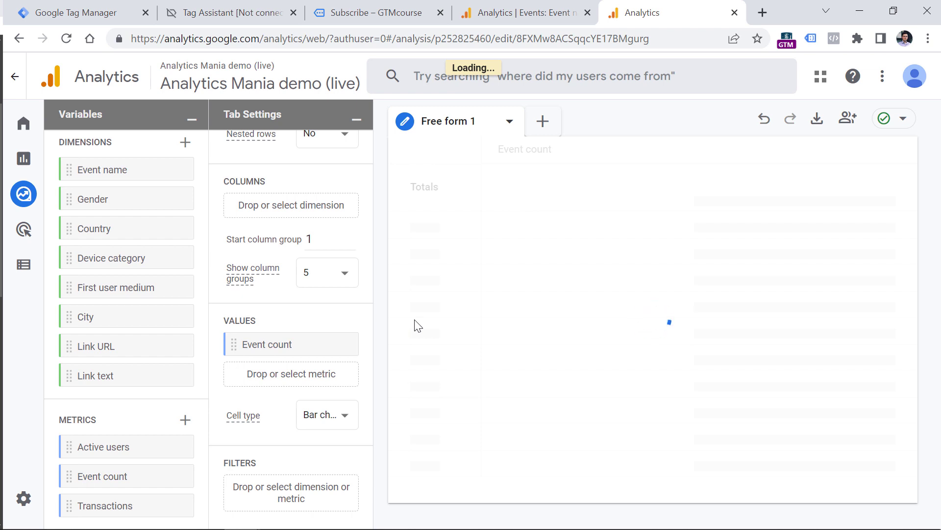
{"action": "scroll", "coordinate": [292, 343], "scroll_direction": "up", "scroll_amount": 5}
{"action": "scroll", "coordinate": [93, 416], "scroll_direction": "up", "scroll_amount": 5}
{"action": "scroll", "coordinate": [98, 318], "scroll_direction": "down", "scroll_amount": 5}
{"action": "left_click_drag", "start_coordinate": [103, 376], "coordinate": [262, 277]}
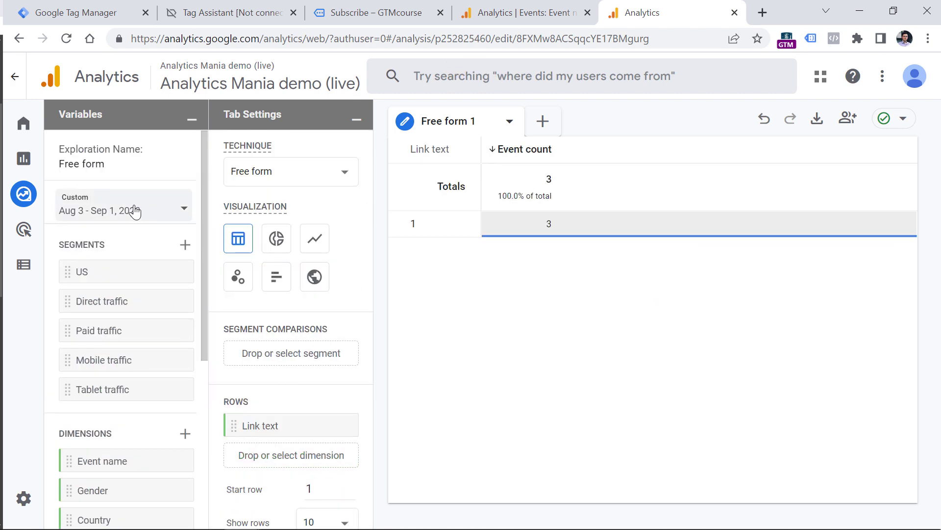
- Set the exploration's custom date range to Mar 1 - Sep 1, 2022 and apply it
{"action": "left_click", "coordinate": [137, 209]}
{"action": "scroll", "coordinate": [330, 316], "scroll_direction": "up", "scroll_amount": 10}
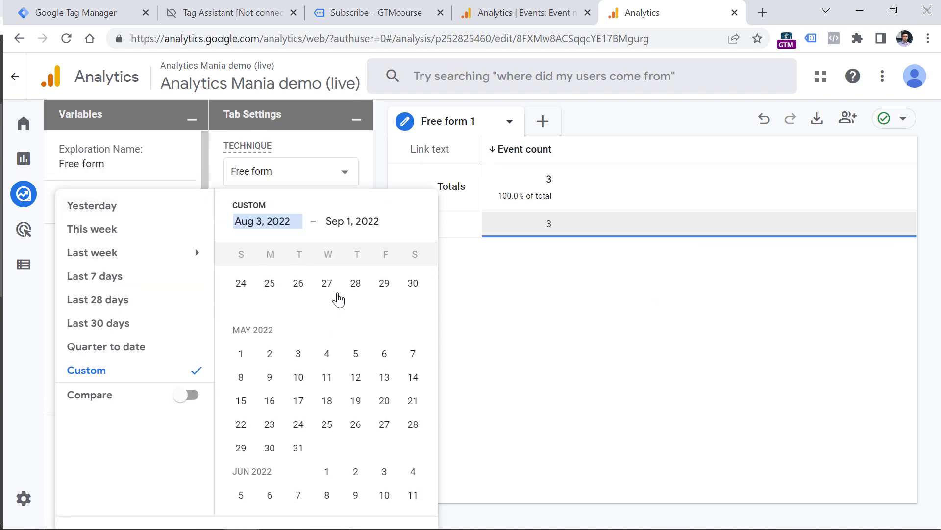
{"action": "left_click", "coordinate": [295, 314]}
{"action": "scroll", "coordinate": [296, 319], "scroll_direction": "down", "scroll_amount": 8}
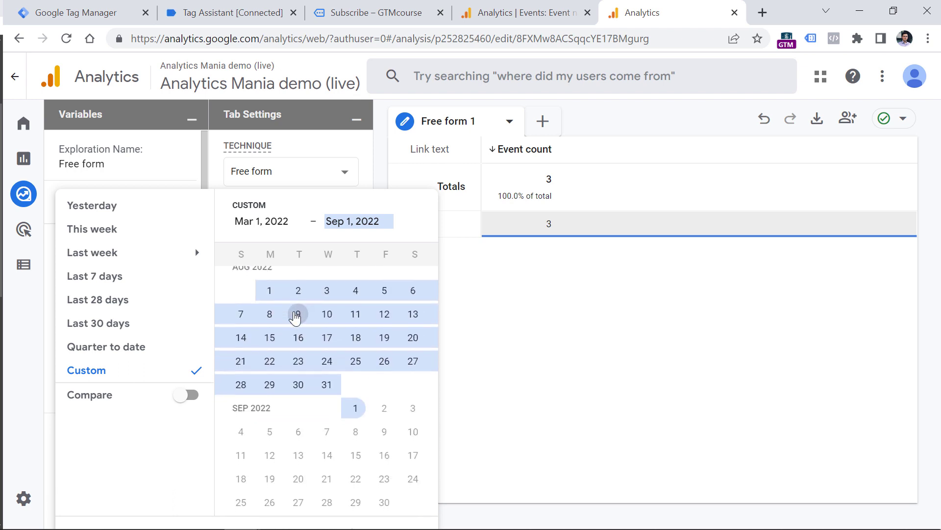
{"action": "key", "text": "ctrl+minus"}
{"action": "key", "text": "ctrl+plus"}
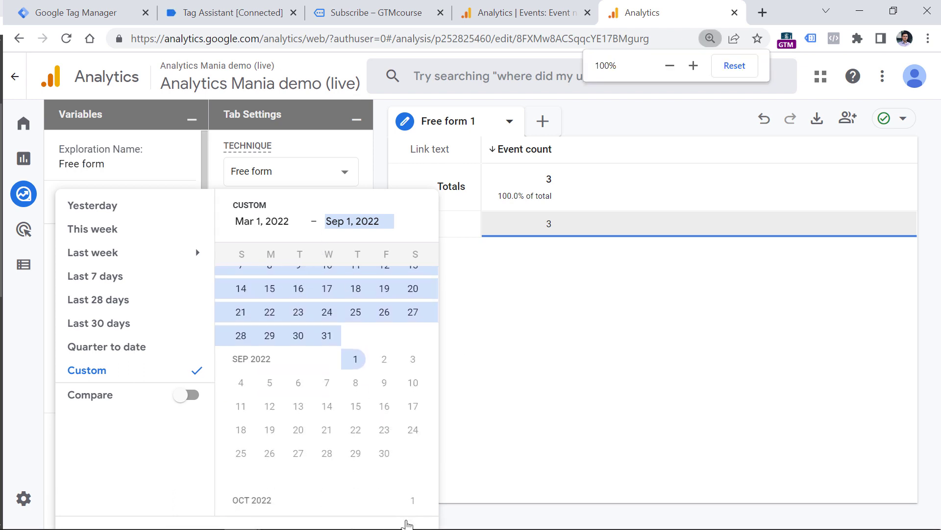
{"action": "key", "text": "ctrl+minus"}
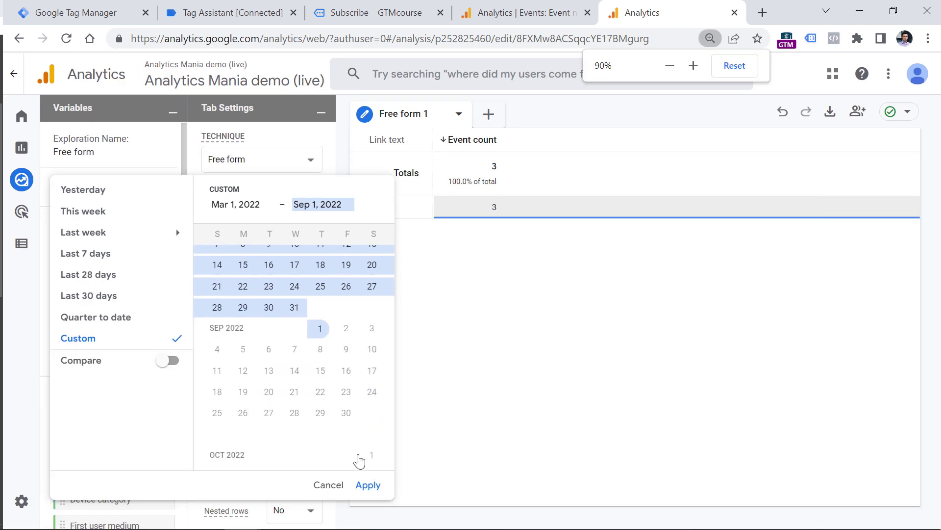
{"action": "left_click", "coordinate": [366, 484]}
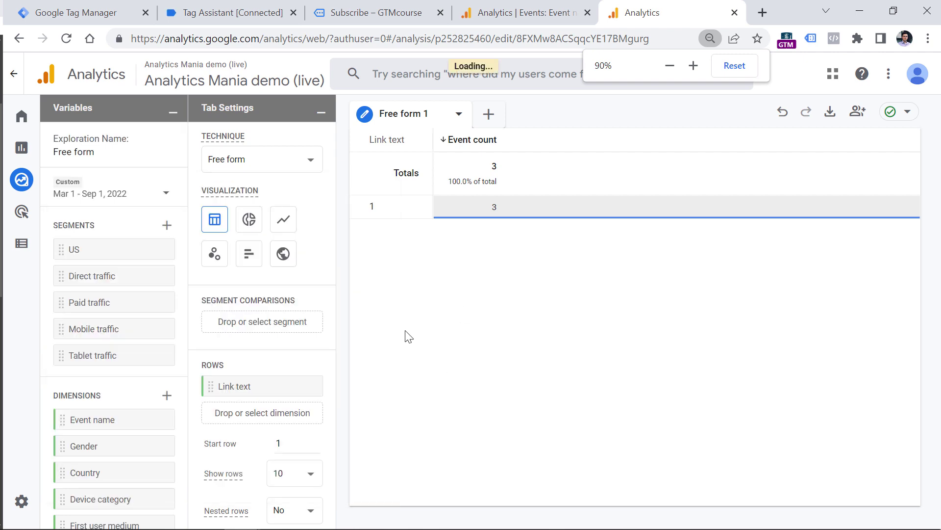
{"action": "key", "text": "ctrl+plus"}
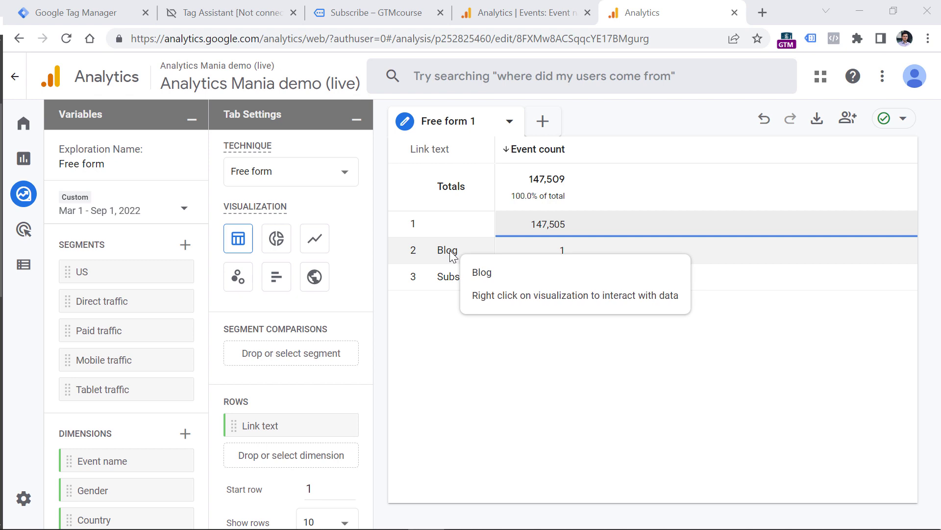
- Filter the free-form table to events whose Event name exactly matches menu_click, and sort it by Event count
{"action": "scroll", "coordinate": [330, 319], "scroll_direction": "down", "scroll_amount": 8}
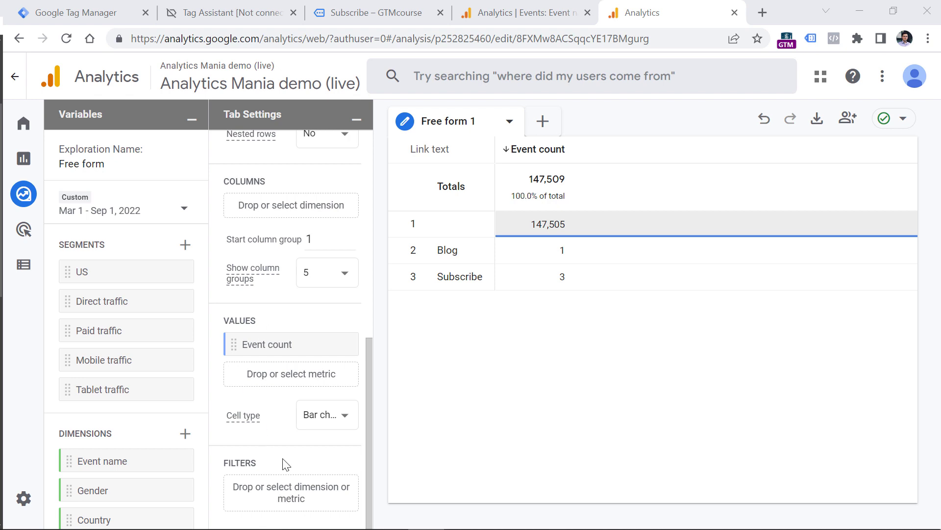
{"action": "left_click", "coordinate": [289, 498]}
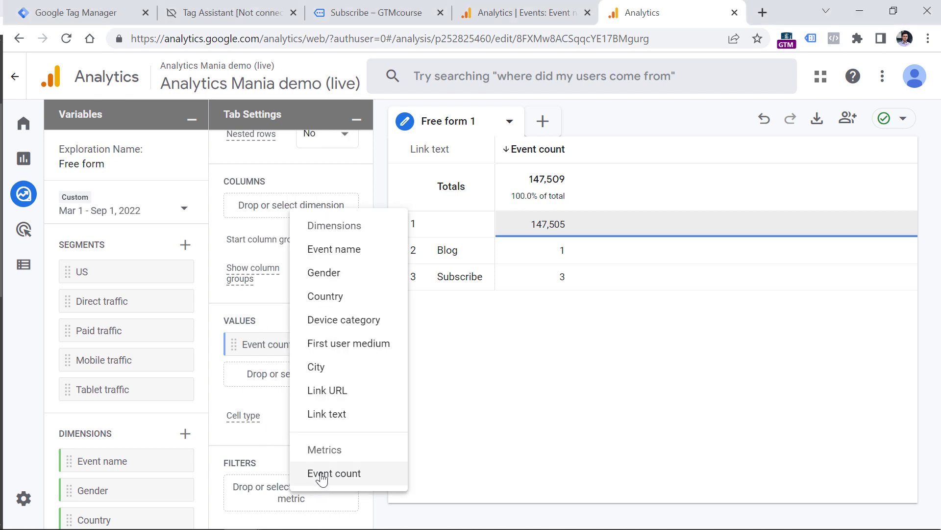
{"action": "left_click", "coordinate": [311, 249]}
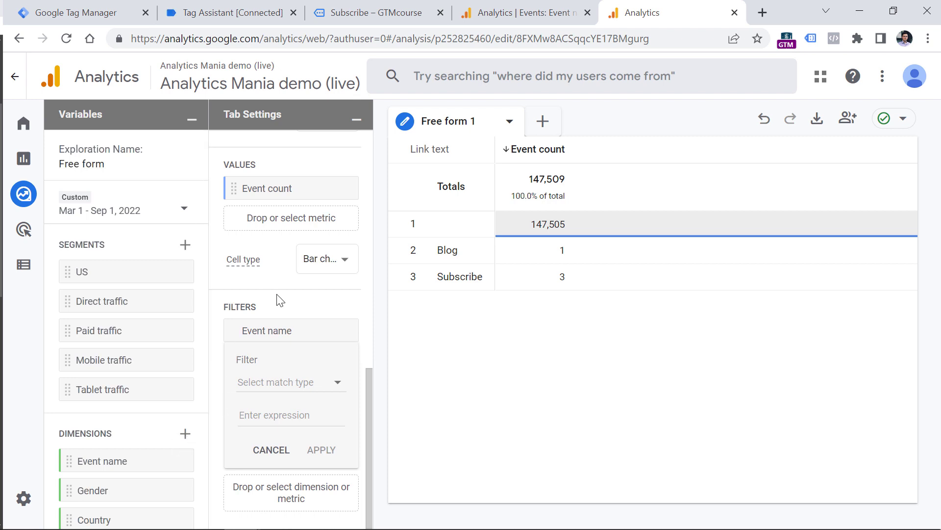
{"action": "left_click", "coordinate": [286, 383]}
{"action": "left_click", "coordinate": [286, 355]}
{"action": "left_click", "coordinate": [310, 412]}
{"action": "type", "text": "menu"}
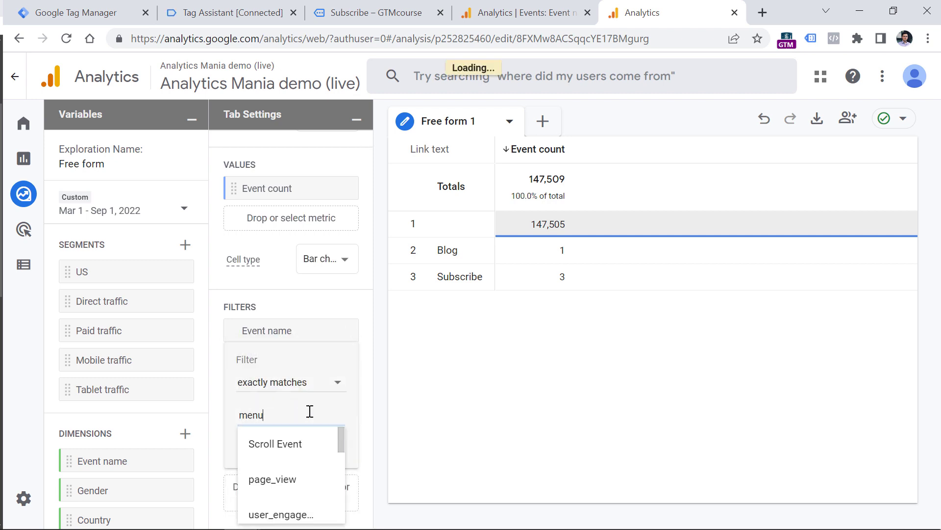
{"action": "left_click", "coordinate": [300, 438]}
{"action": "left_click", "coordinate": [321, 448]}
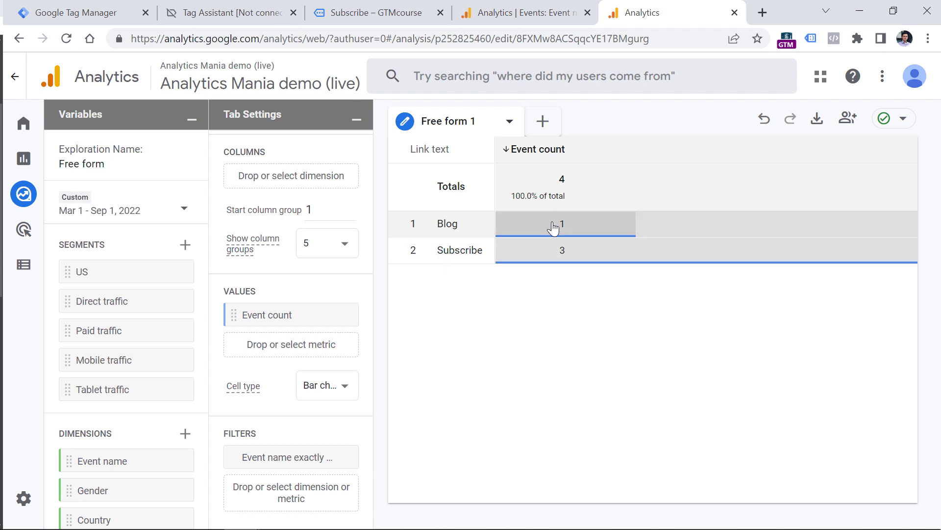
{"action": "left_click", "coordinate": [508, 153]}
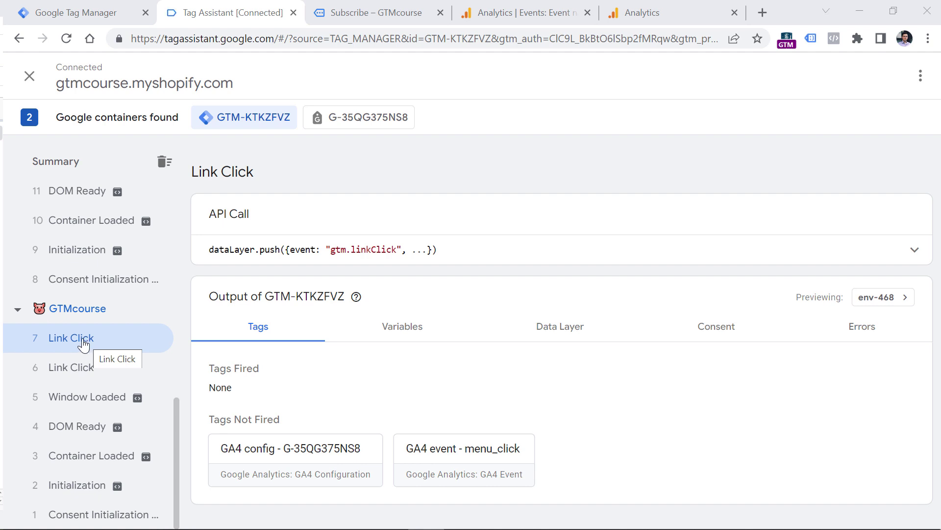
- Switch to Google Tag Manager and start a new trigger in the Demo 5 container, bringing up the trigger type choices
{"action": "left_click", "coordinate": [92, 11]}
{"action": "left_click", "coordinate": [146, 78]}
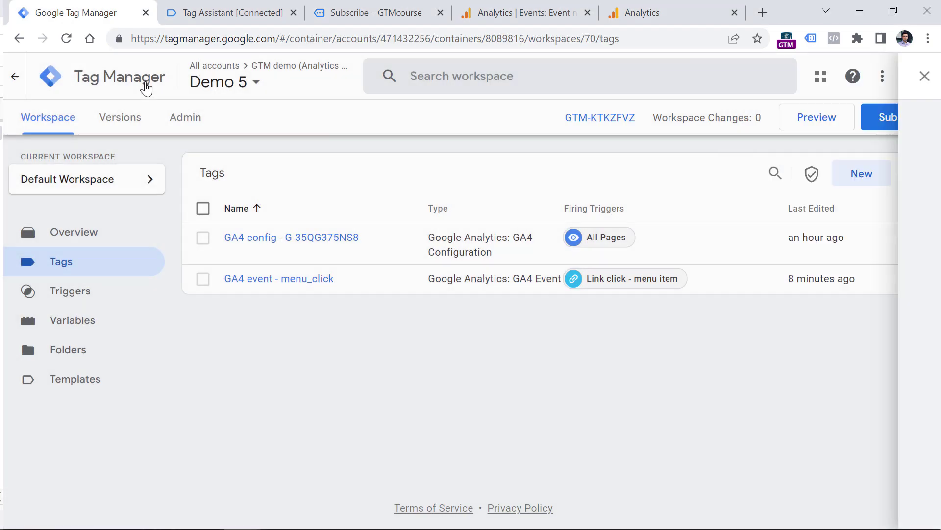
{"action": "left_click", "coordinate": [75, 303]}
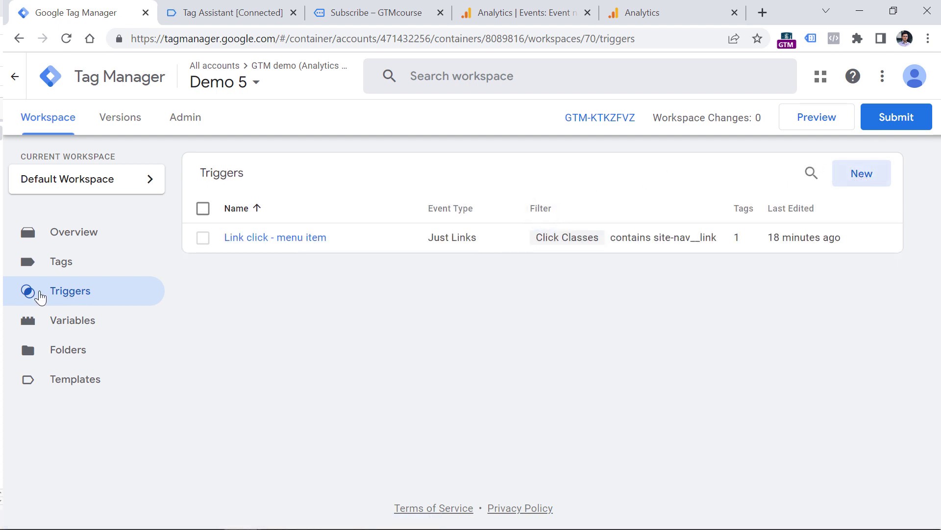
{"action": "left_click", "coordinate": [861, 175]}
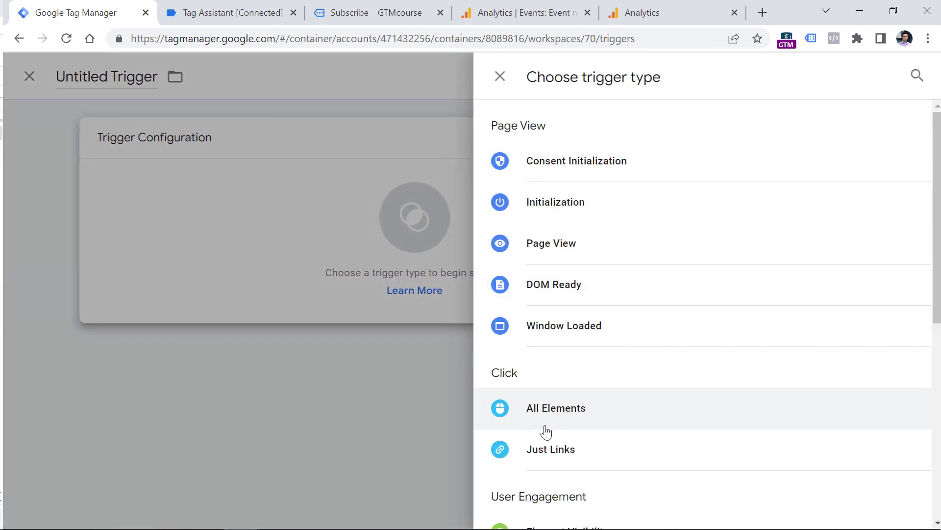